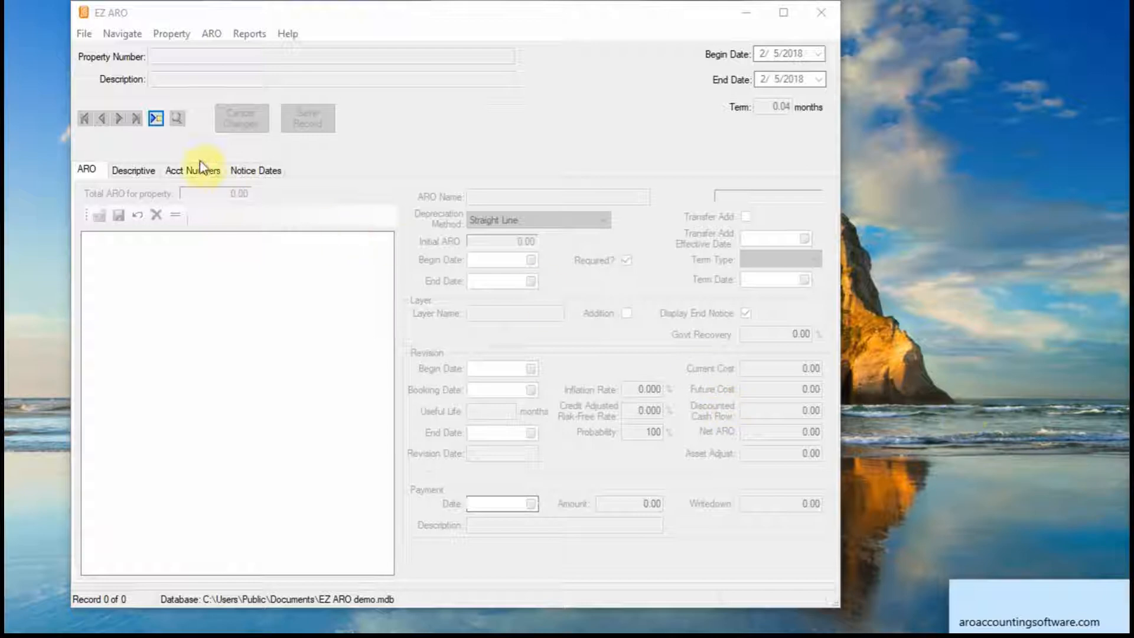
Add a new property record numbered Station 145 with the description "4th and Main station"
{"action": "left_click", "coordinate": [157, 119]}
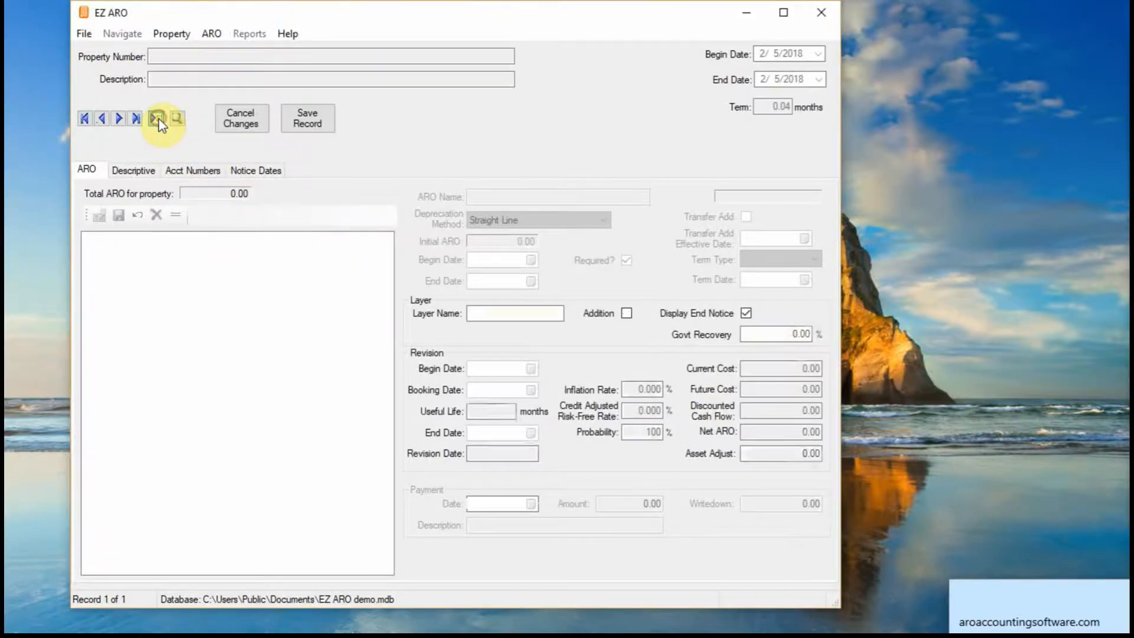
{"action": "type", "text": "Station 145"}
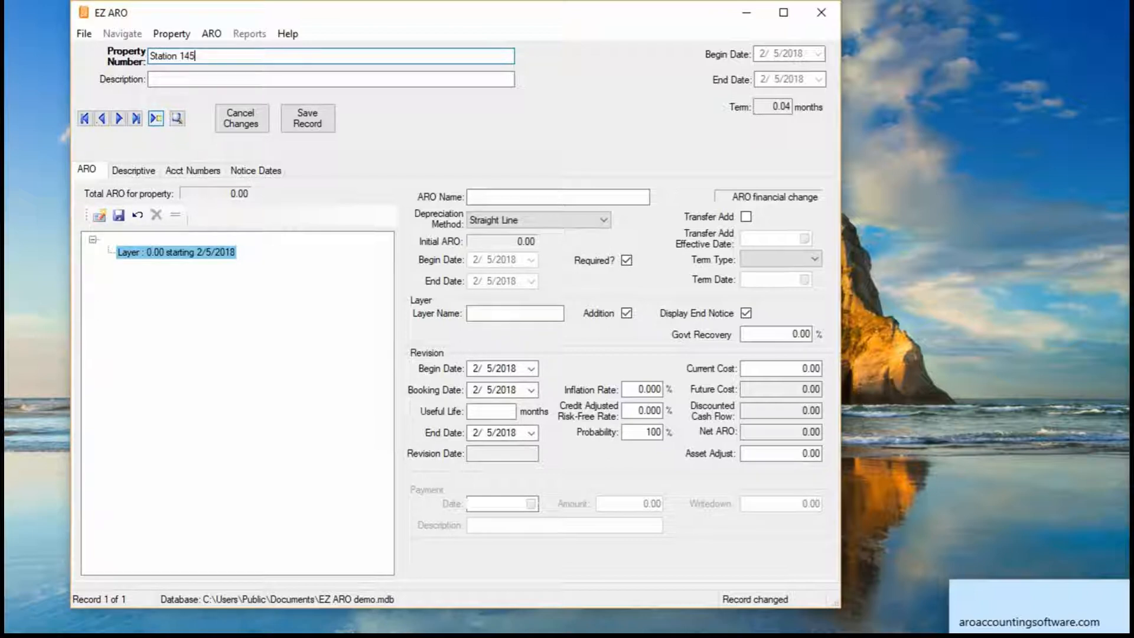
{"action": "key", "text": "Tab"}
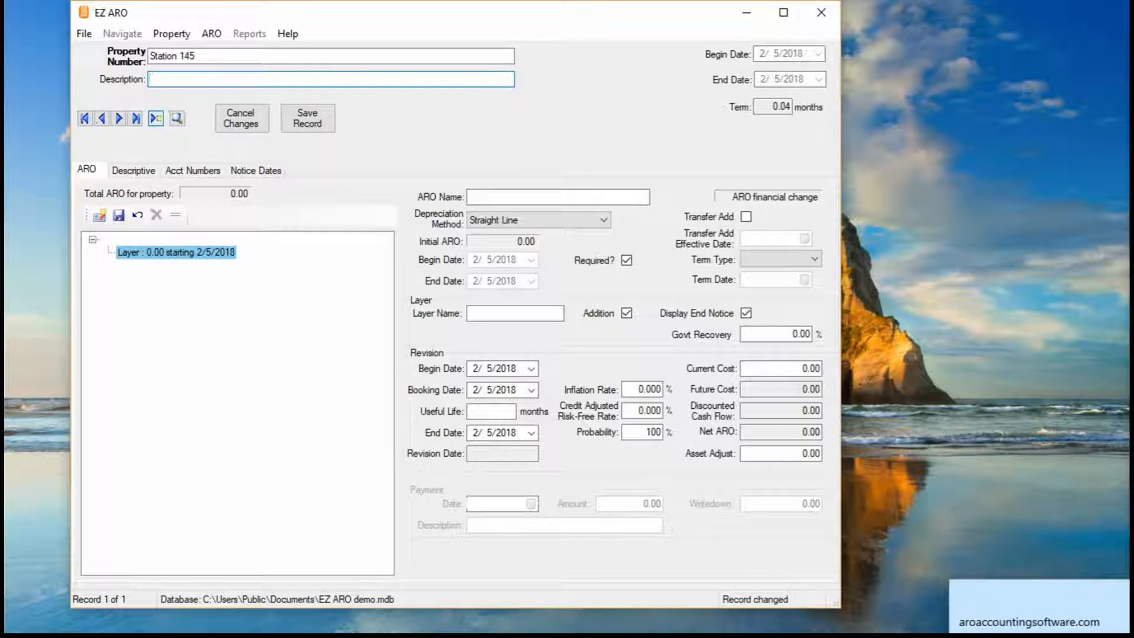
{"action": "type", "text": "4th and Main station"}
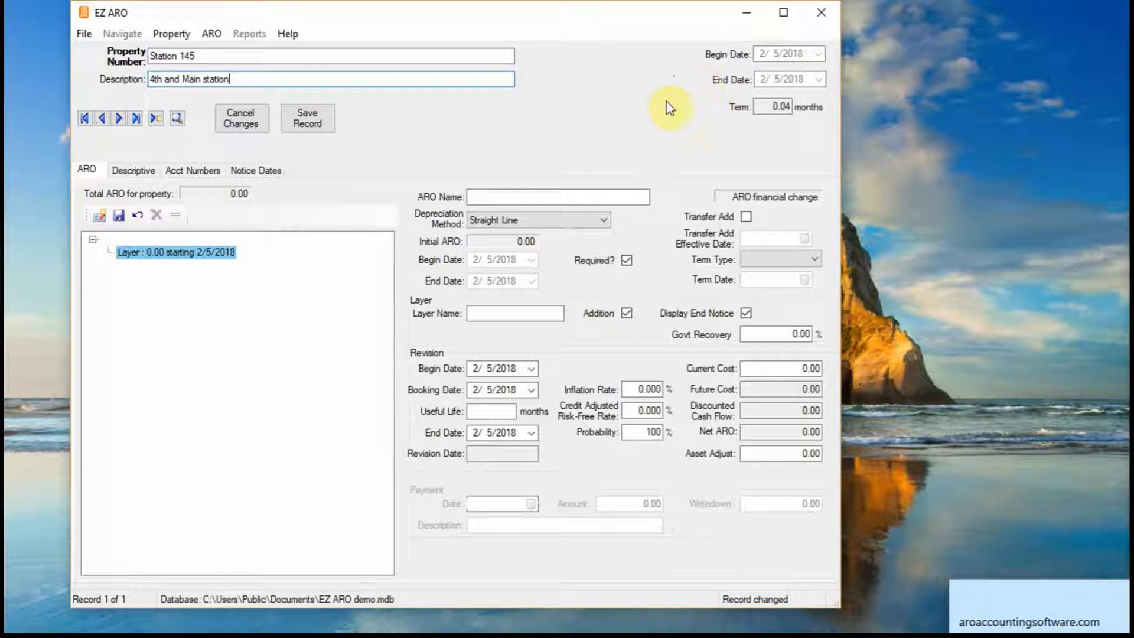
Name the ARO Low-Octane Tank and set its revision begin date to 1/1/2018 and booking date to 2/1/2018
{"action": "left_click", "coordinate": [481, 196]}
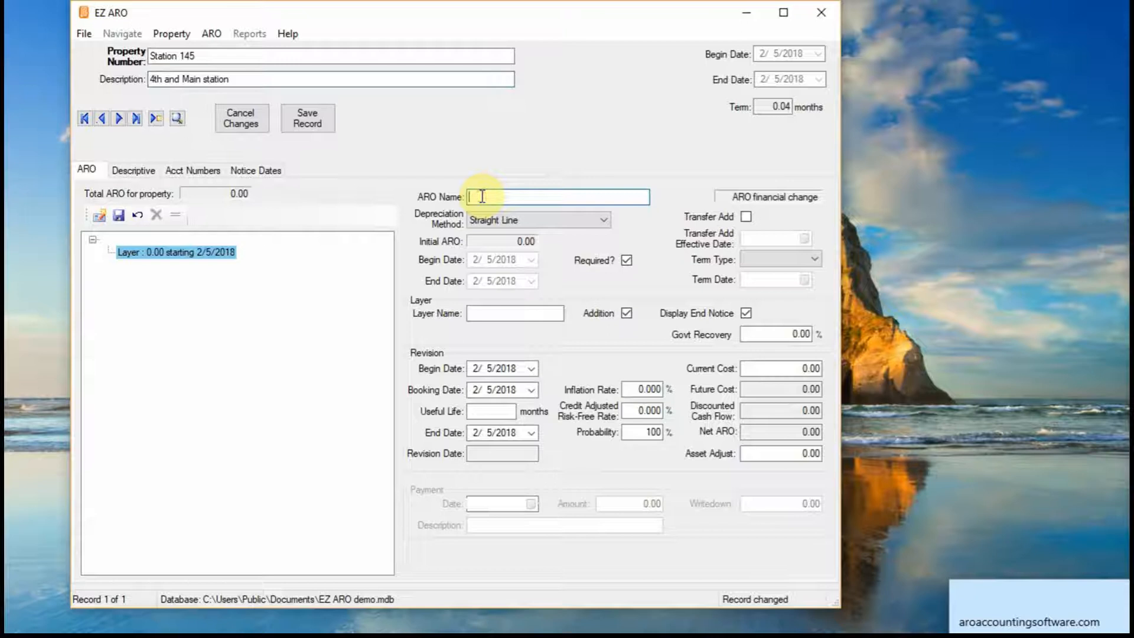
{"action": "type", "text": "Low-Octane Tank"}
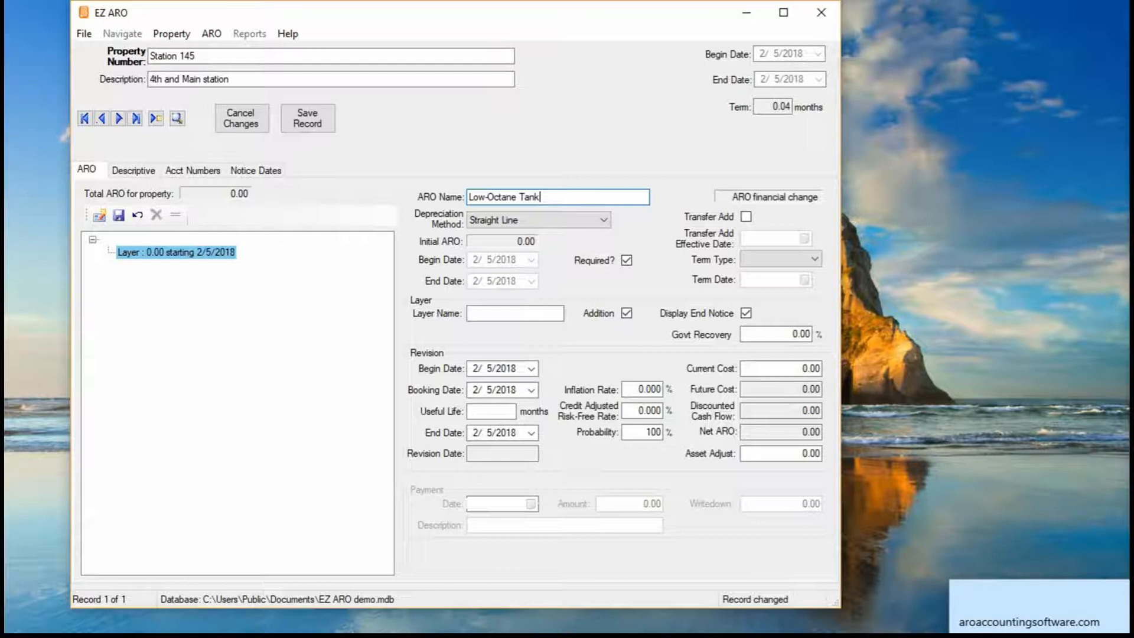
{"action": "left_click", "coordinate": [473, 371]}
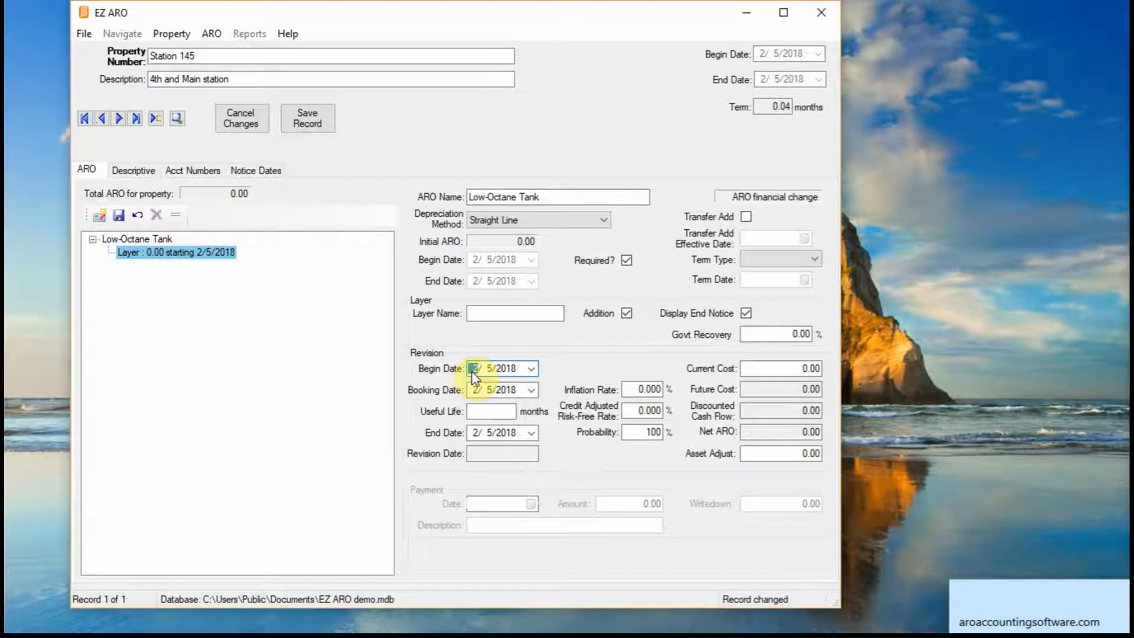
{"action": "type", "text": "1"}
{"action": "key", "text": "Tab"}
{"action": "key", "text": "Tab"}
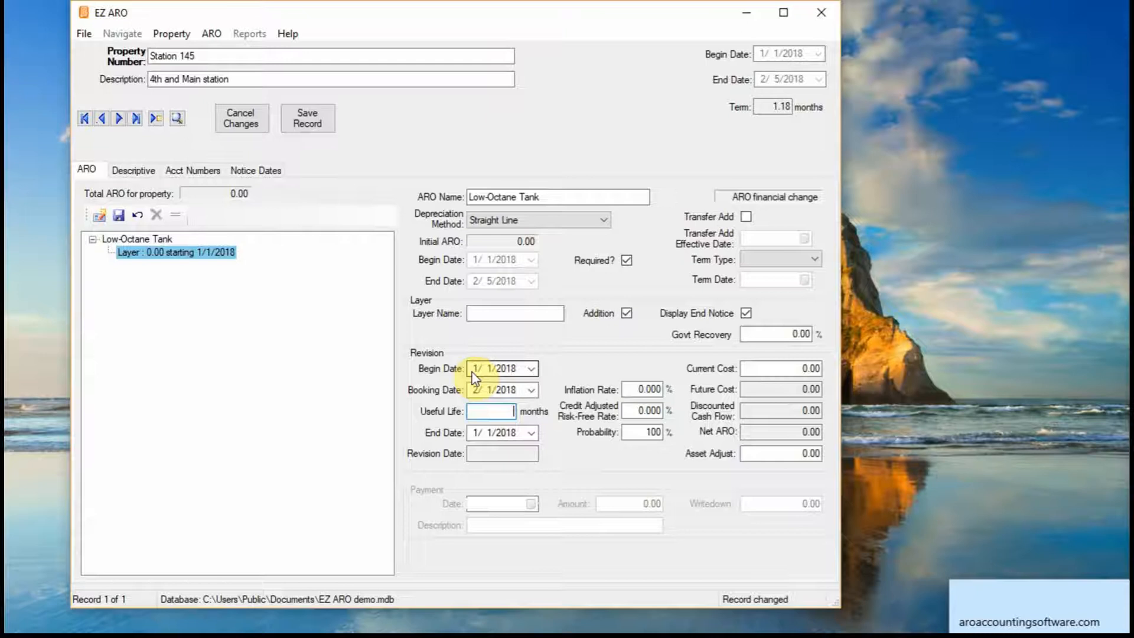
Set the revision's useful life to 420 months, with a 2% inflation rate and an 8% credit adjusted risk-free rate
{"action": "type", "text": "420"}
{"action": "key", "text": "Tab"}
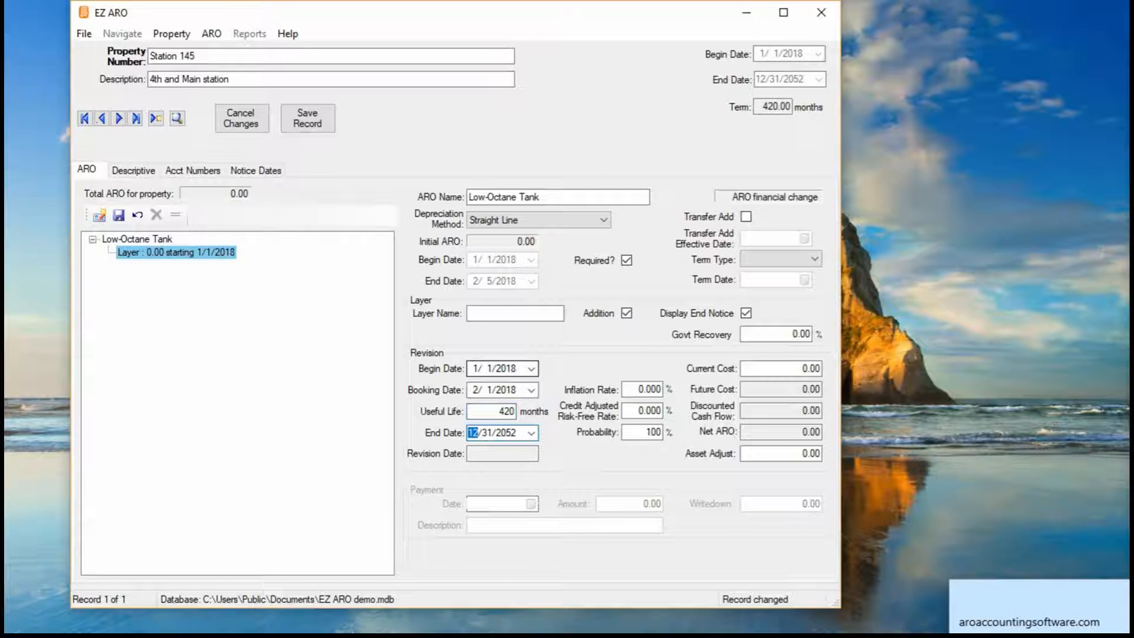
{"action": "key", "text": "Tab"}
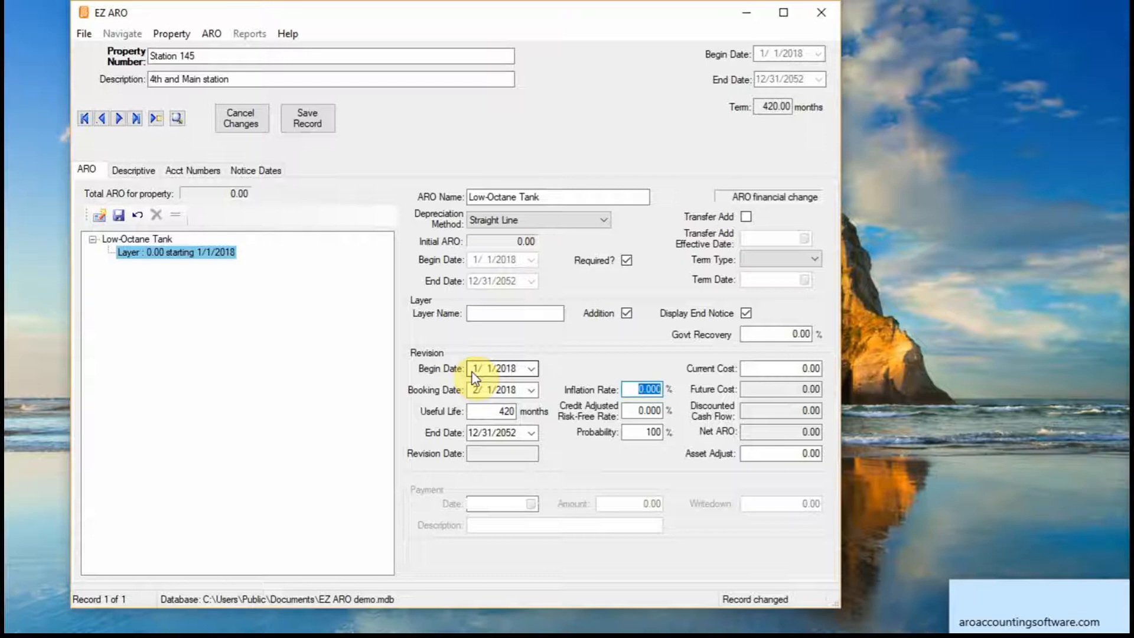
{"action": "type", "text": "2"}
{"action": "key", "text": "Tab"}
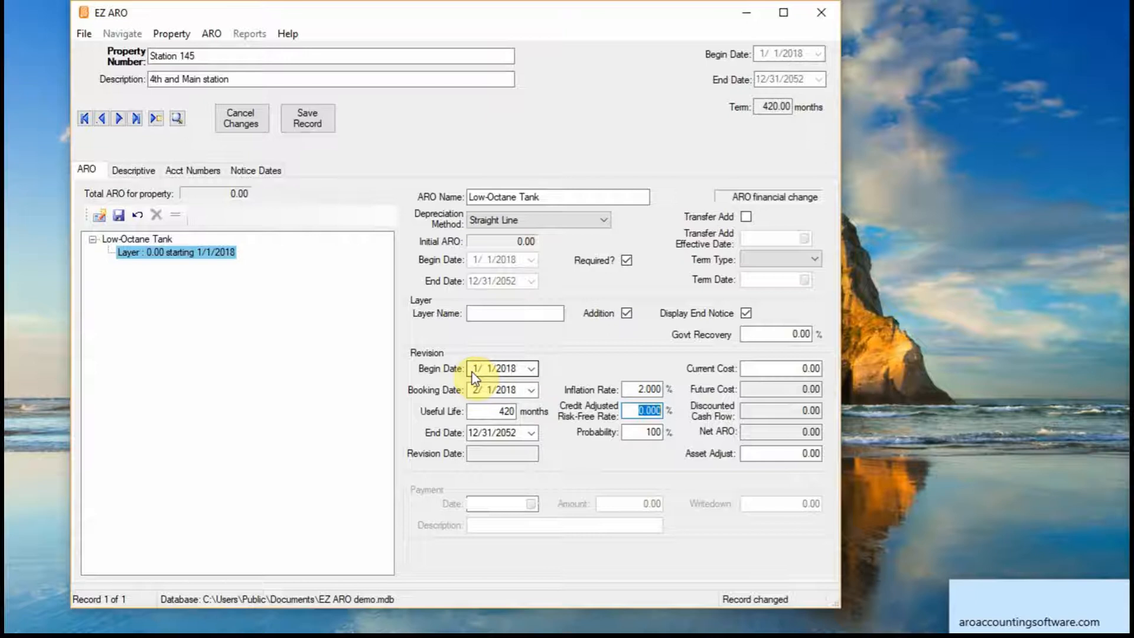
{"action": "type", "text": "8"}
{"action": "key", "text": "Tab"}
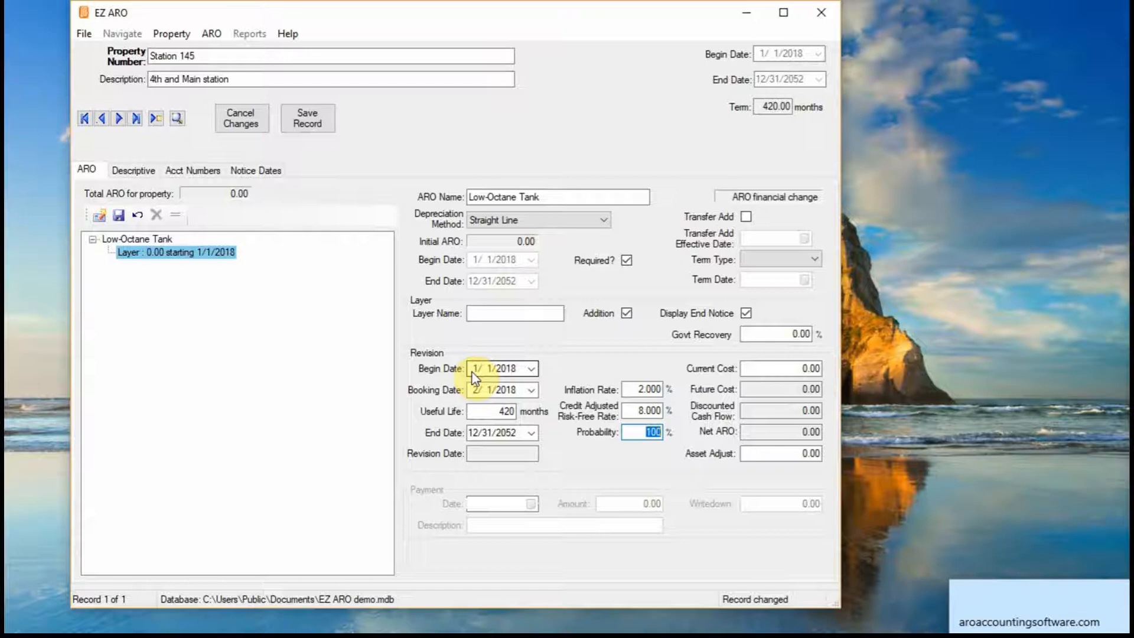
Keep the default probability and enter a current cost of 15,000, consulting the Current Cost help topic
{"action": "key", "text": "Tab"}
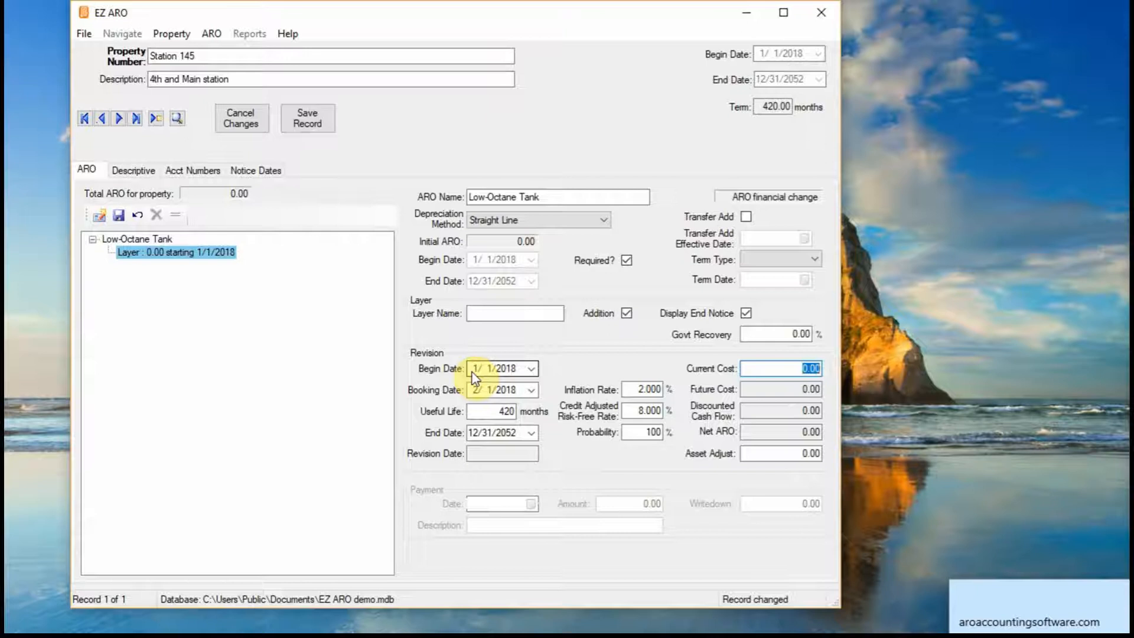
{"action": "type", "text": "15000"}
{"action": "key", "text": "F1"}
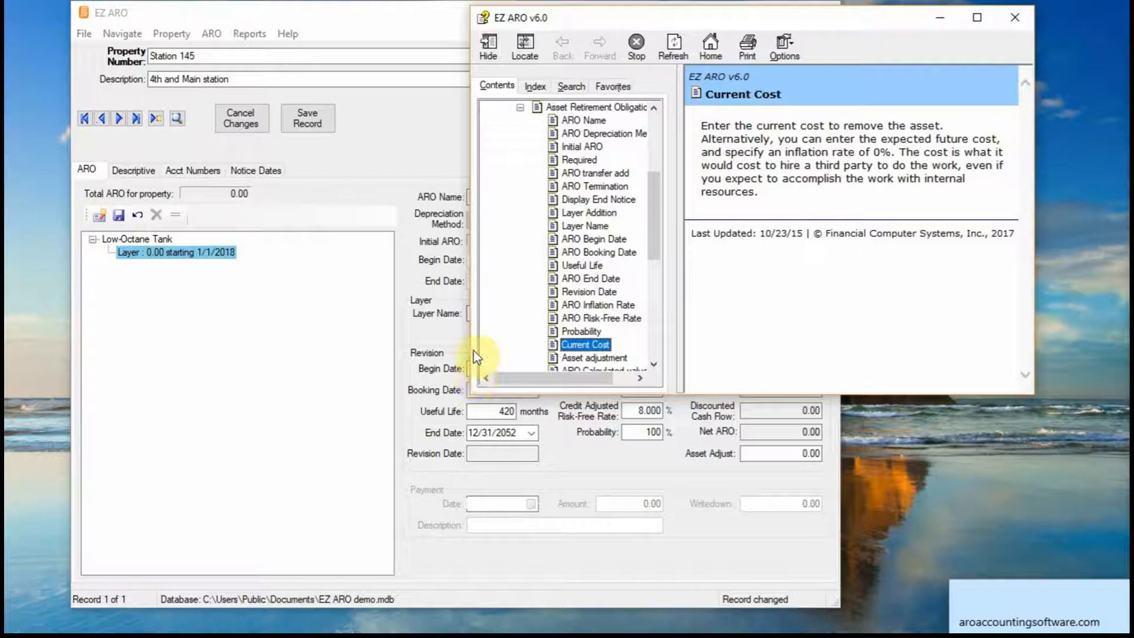
{"action": "left_click", "coordinate": [1023, 30]}
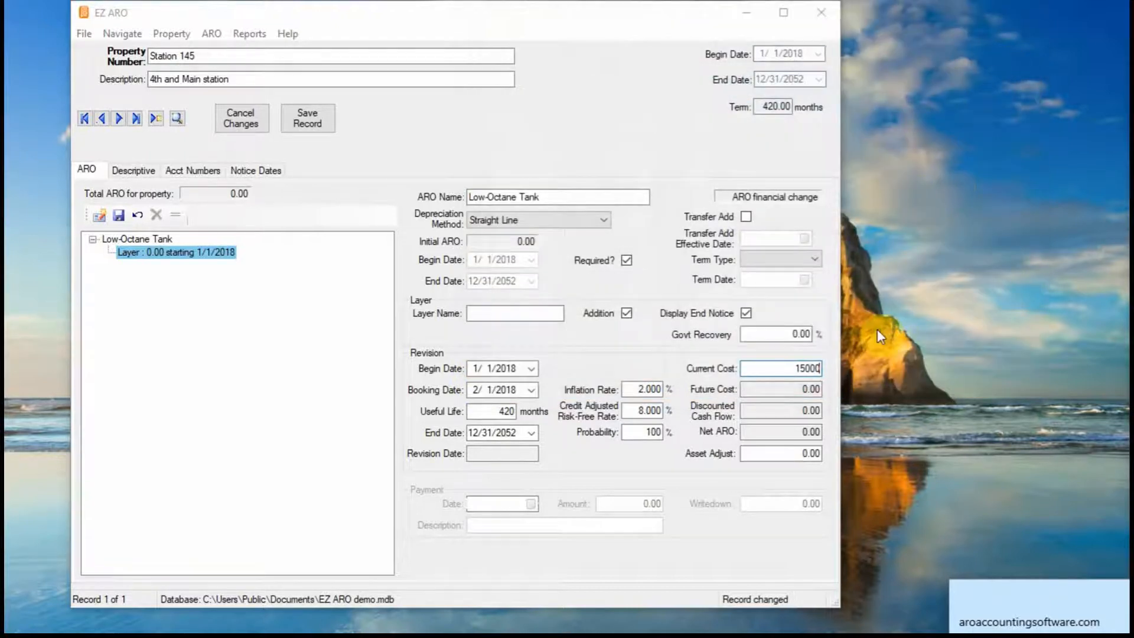
{"action": "key", "text": "Tab"}
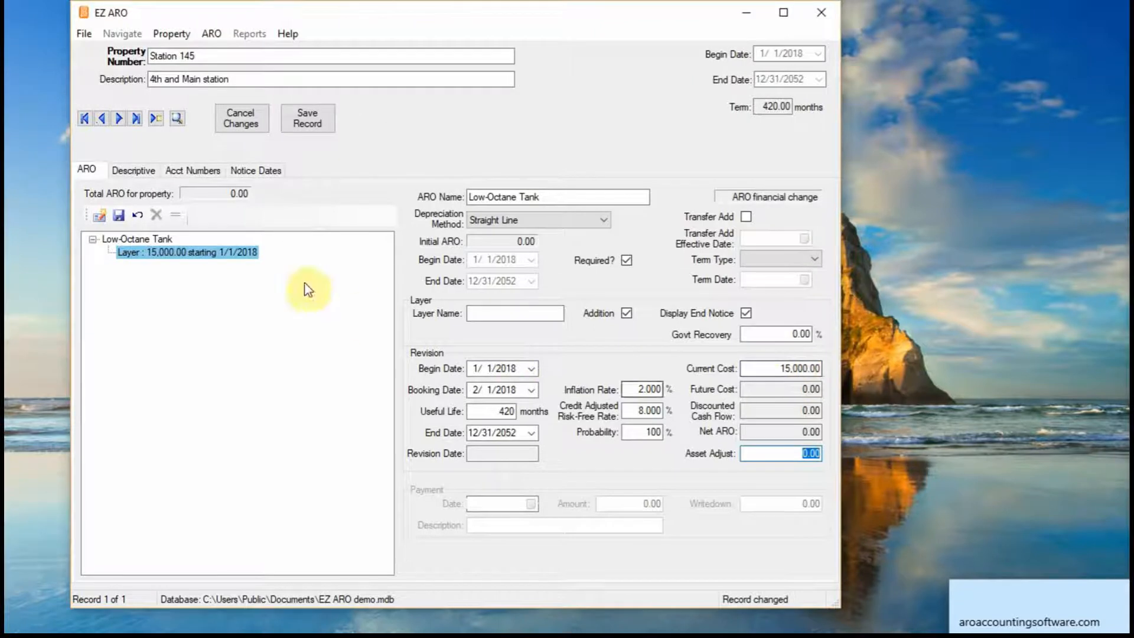
Save the Low-Octane Tank ARO item and the Station 145 property record
{"action": "left_click", "coordinate": [118, 216]}
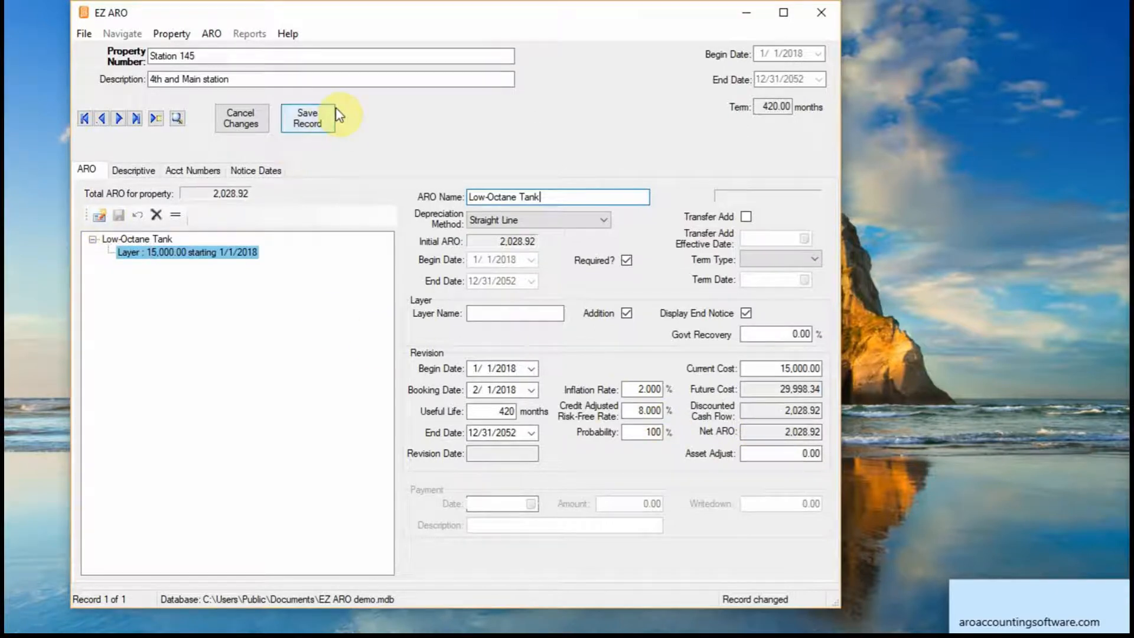
{"action": "left_click", "coordinate": [316, 122]}
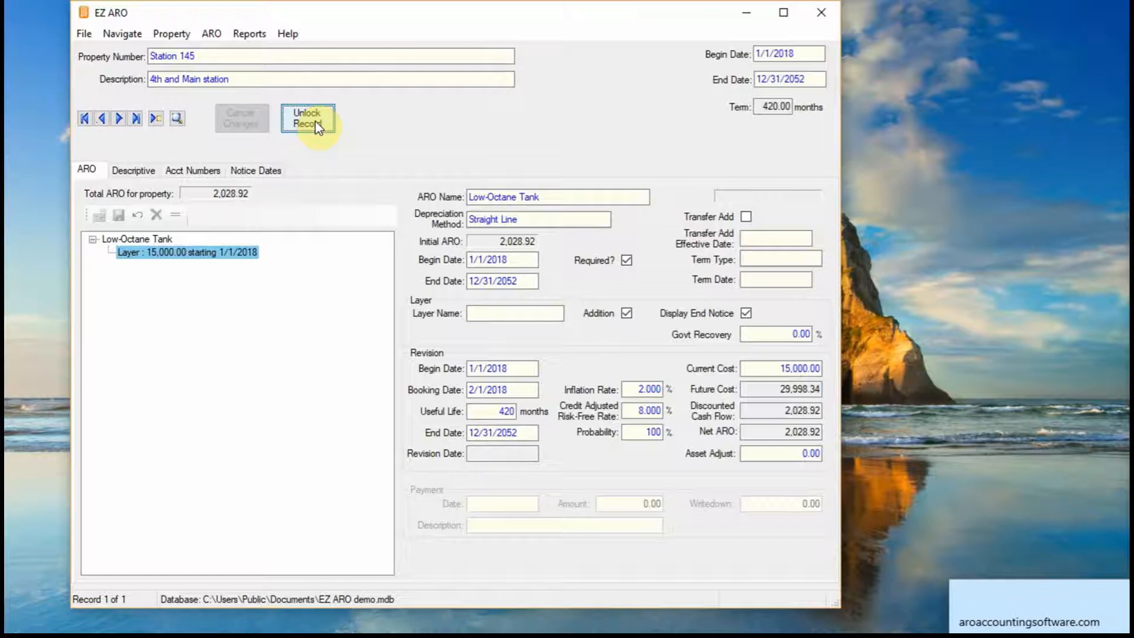
Generate an Accretion Tables text report by months for all properties, combined by property
{"action": "left_click", "coordinate": [211, 33]}
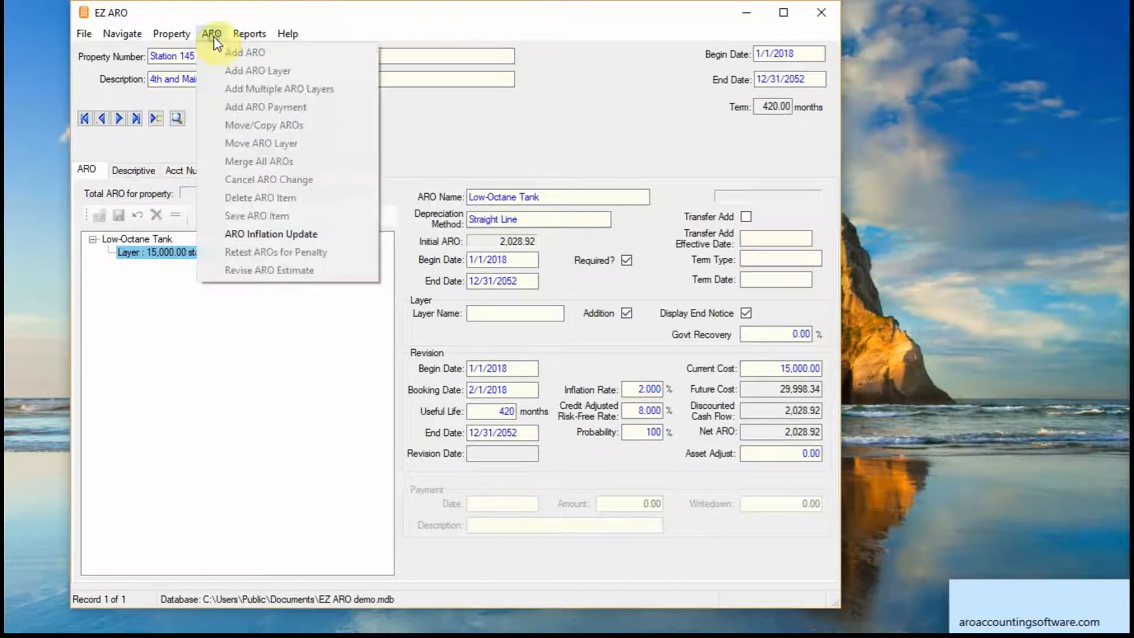
{"action": "mouse_move", "coordinate": [236, 38]}
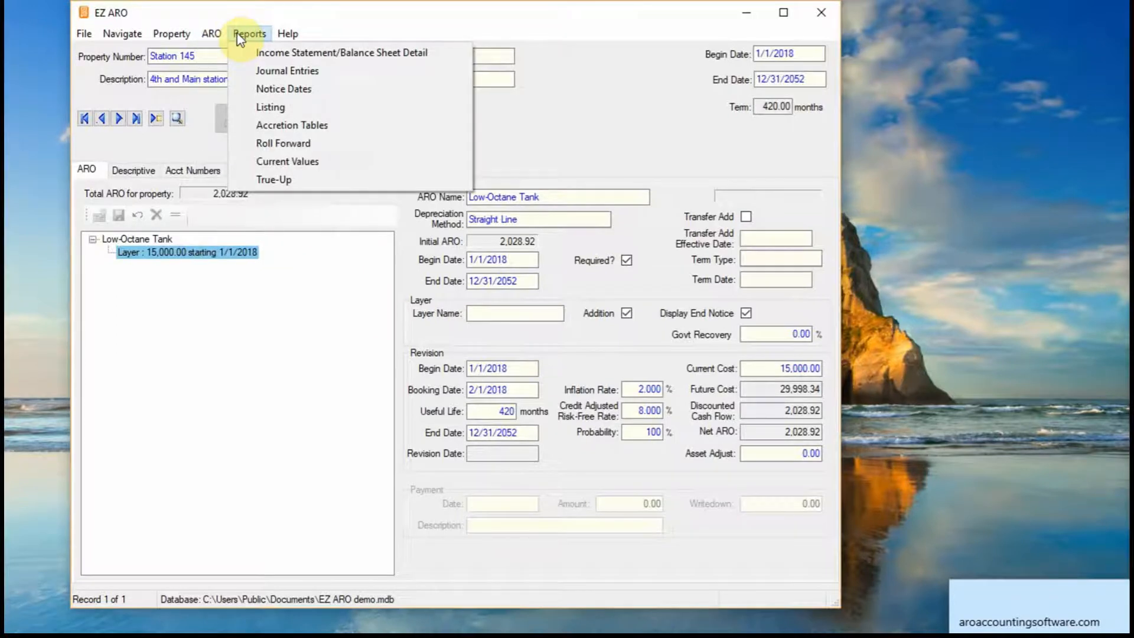
{"action": "left_click", "coordinate": [258, 126]}
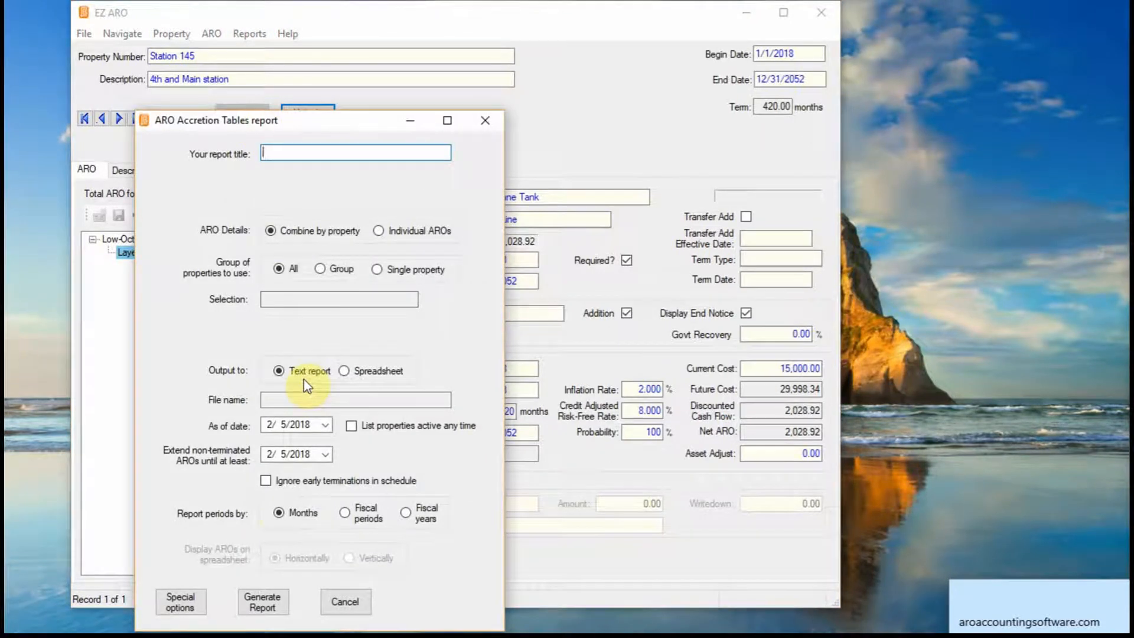
{"action": "left_click", "coordinate": [263, 602]}
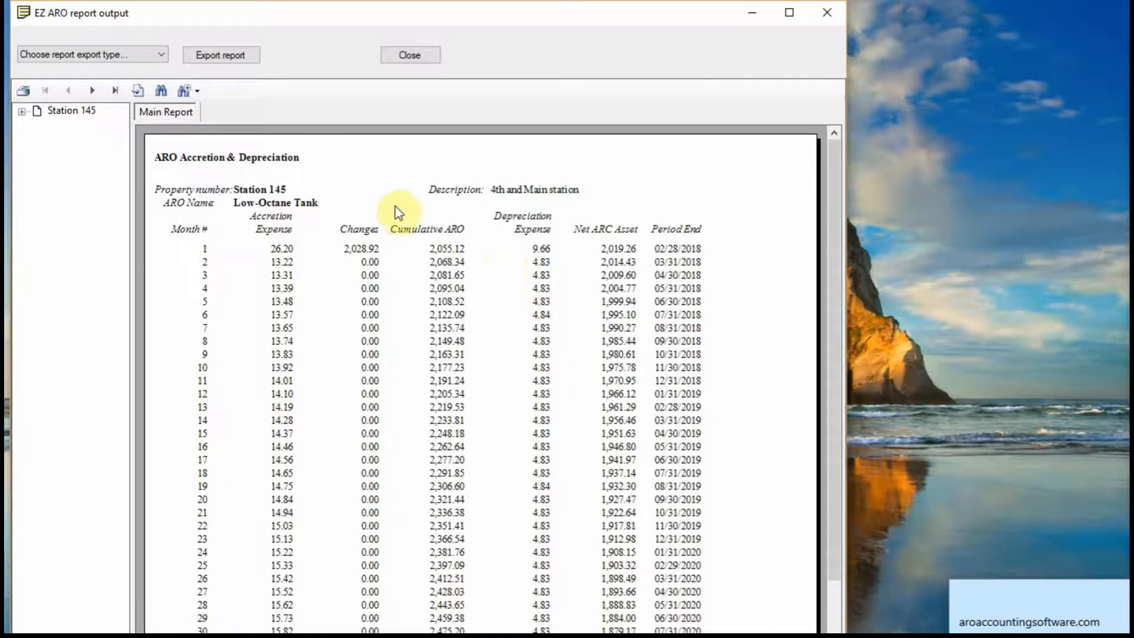
Examine the accretion and depreciation schedule through to its last page, then close the report
{"action": "left_click", "coordinate": [91, 91]}
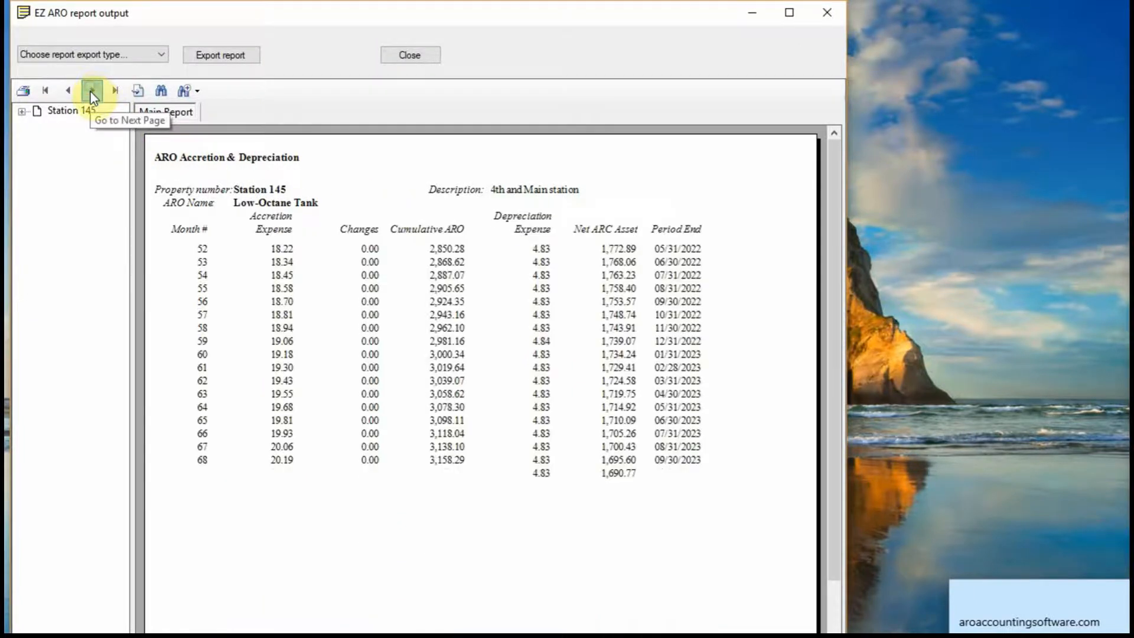
{"action": "left_click", "coordinate": [93, 94]}
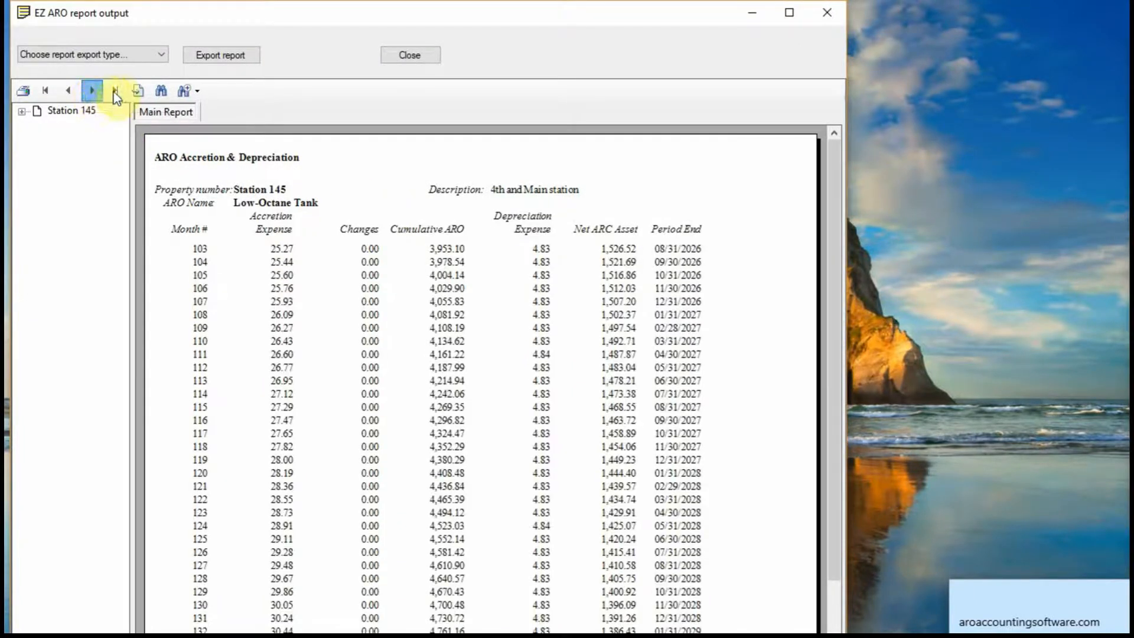
{"action": "left_click", "coordinate": [115, 92]}
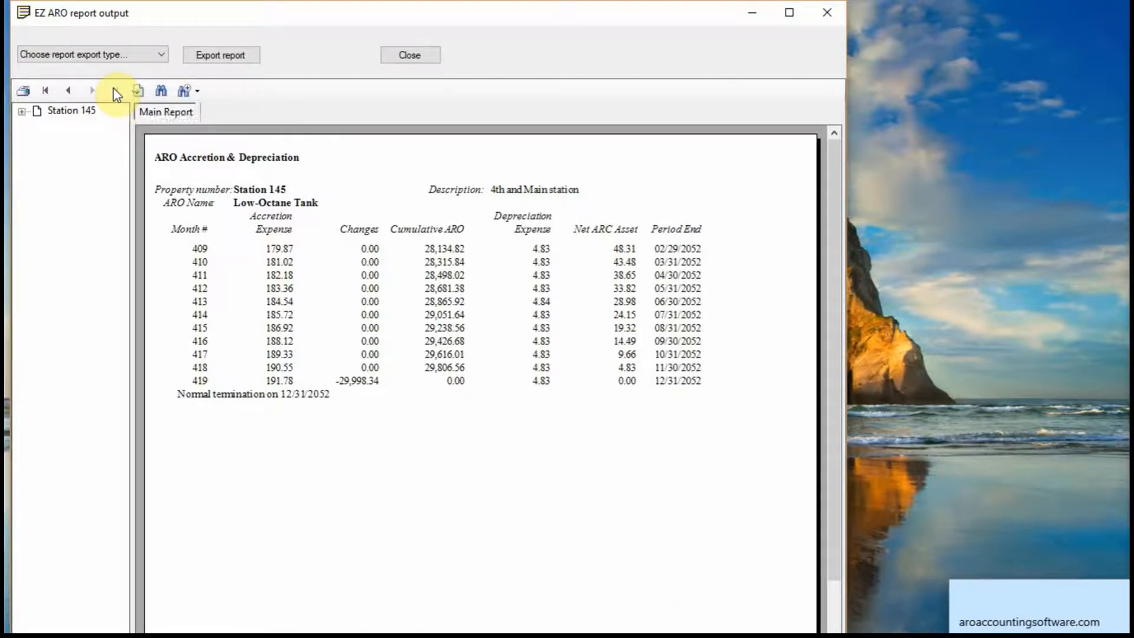
{"action": "left_click", "coordinate": [392, 55]}
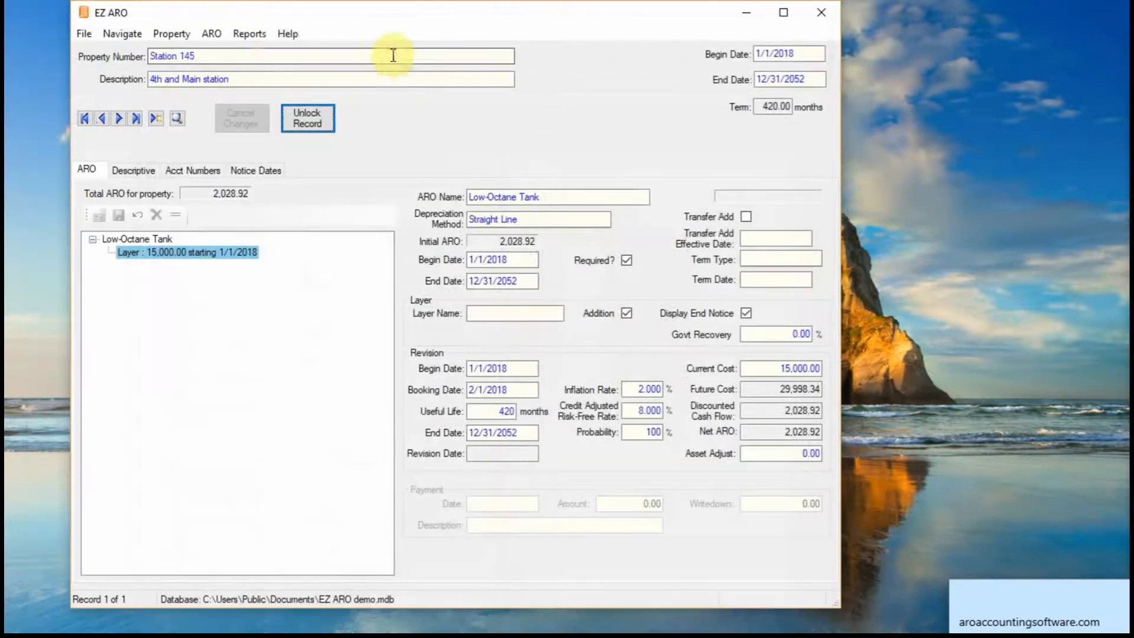
Generate an Income Statement/Balance Sheet Detail text report starting 2/1/2018 and covering two monthly periods
{"action": "left_click", "coordinate": [253, 34]}
{"action": "left_click", "coordinate": [261, 51]}
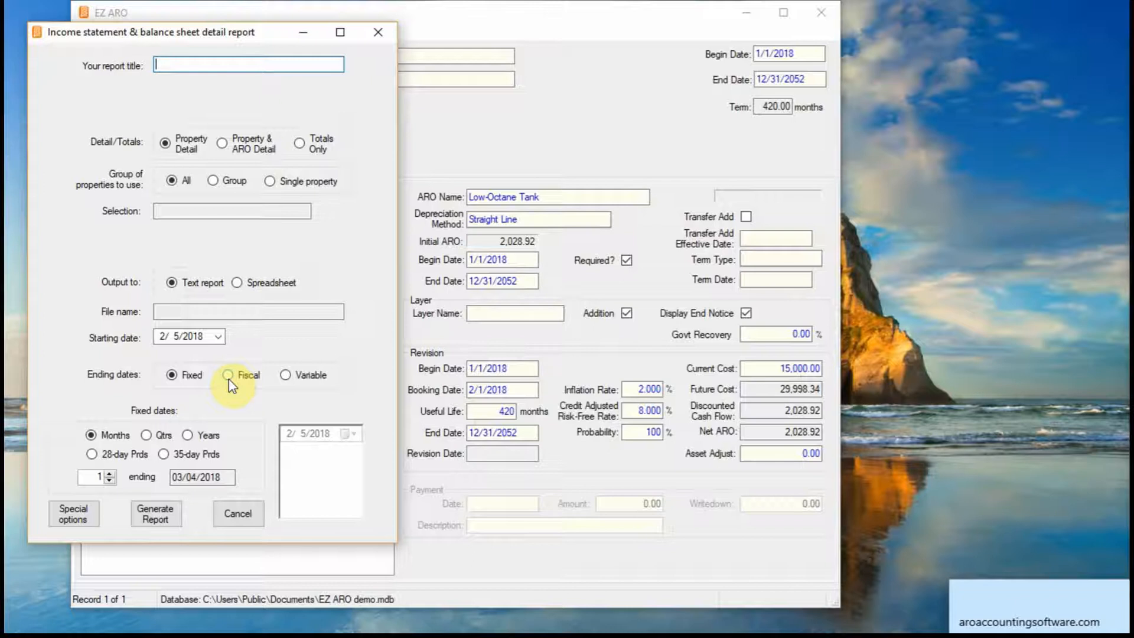
{"action": "left_click", "coordinate": [177, 337]}
{"action": "type", "text": "1"}
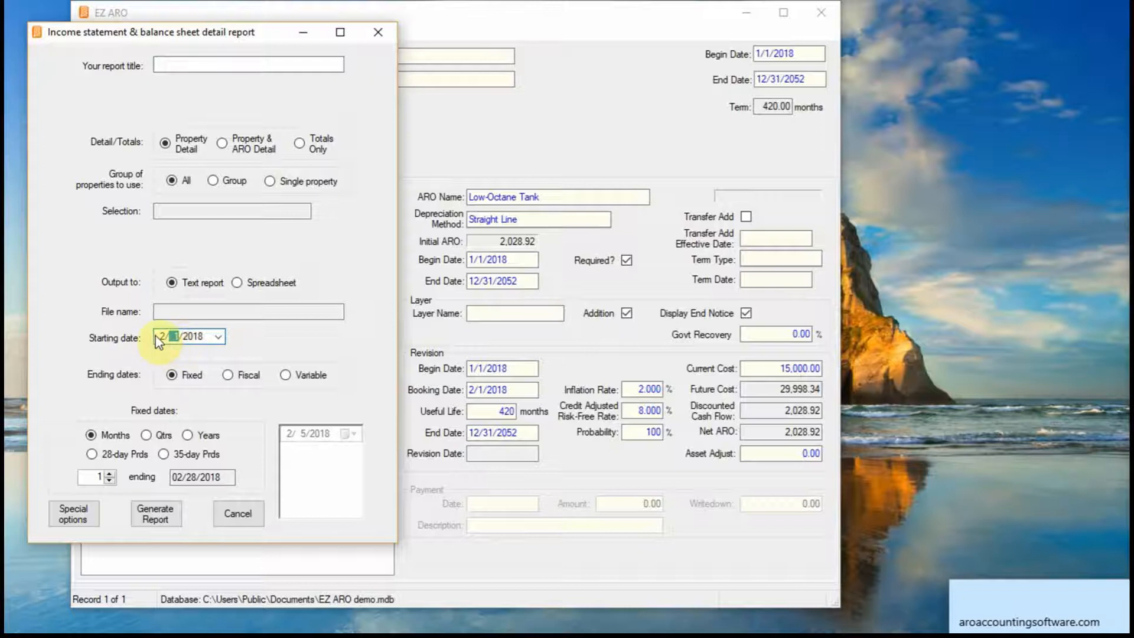
{"action": "left_click", "coordinate": [110, 475]}
{"action": "left_click", "coordinate": [154, 517]}
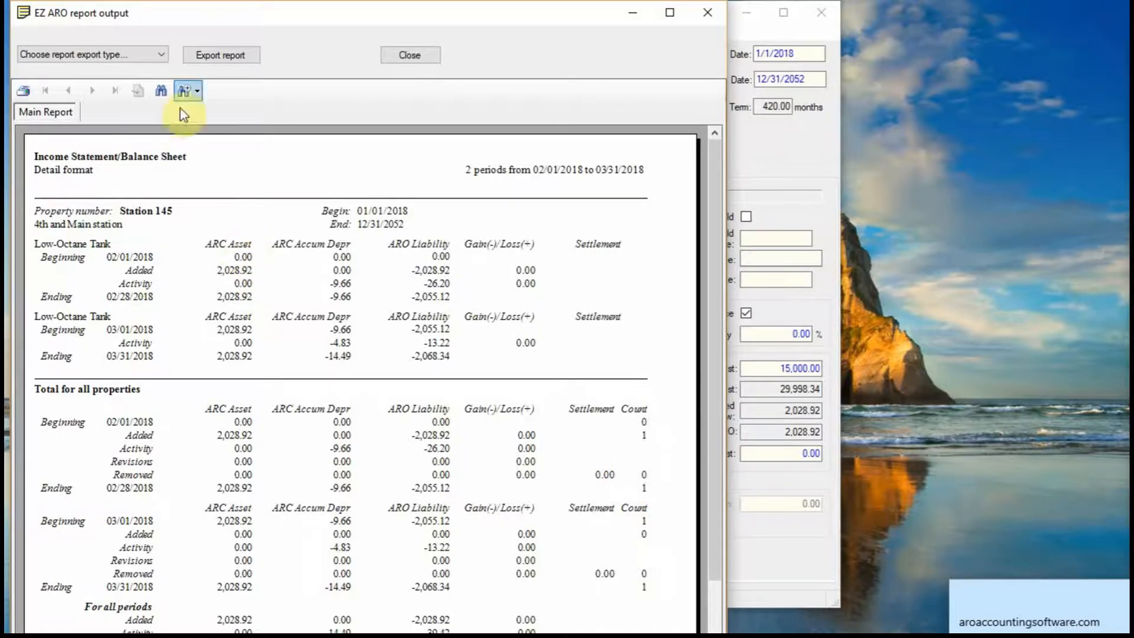
Check which export formats are available for the income statement report, then close it
{"action": "left_click", "coordinate": [158, 56]}
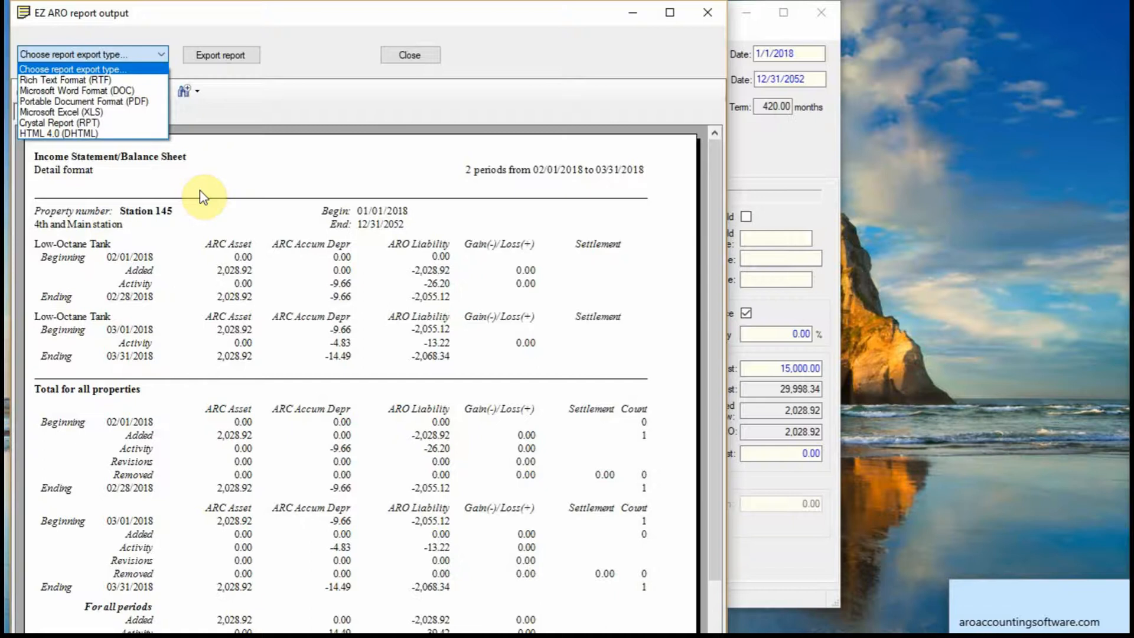
{"action": "left_click", "coordinate": [418, 61]}
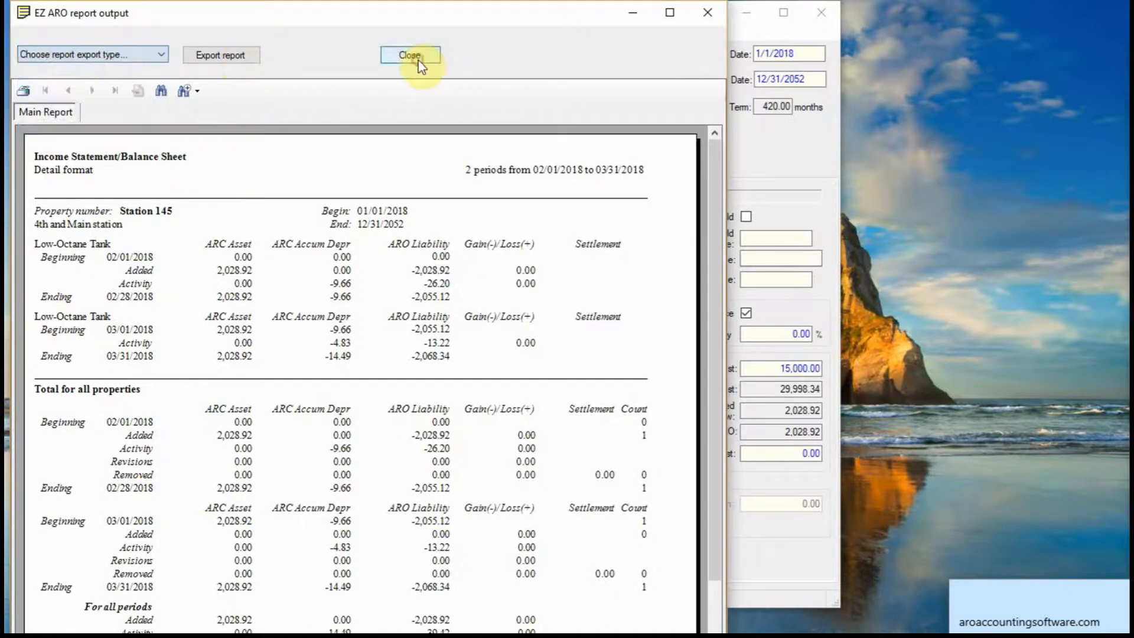
{"action": "left_click", "coordinate": [413, 57]}
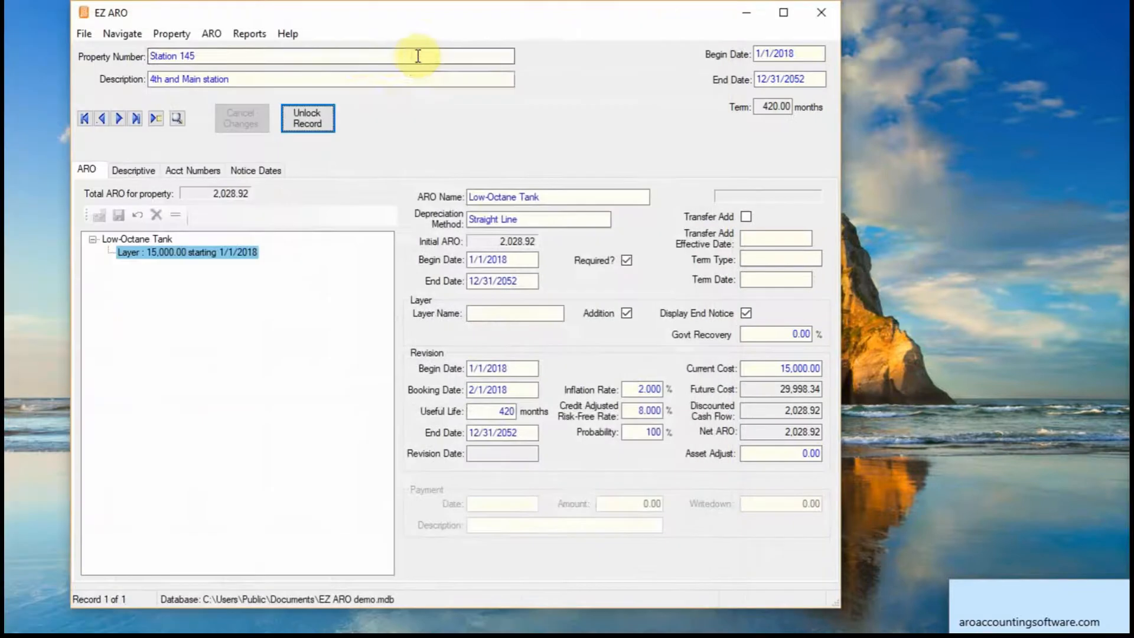
Start an Income Statement/Balance Sheet Detail report for all properties, with spreadsheet output saved as Demo ISBS in Excel 97-2003 format
{"action": "left_click", "coordinate": [248, 34]}
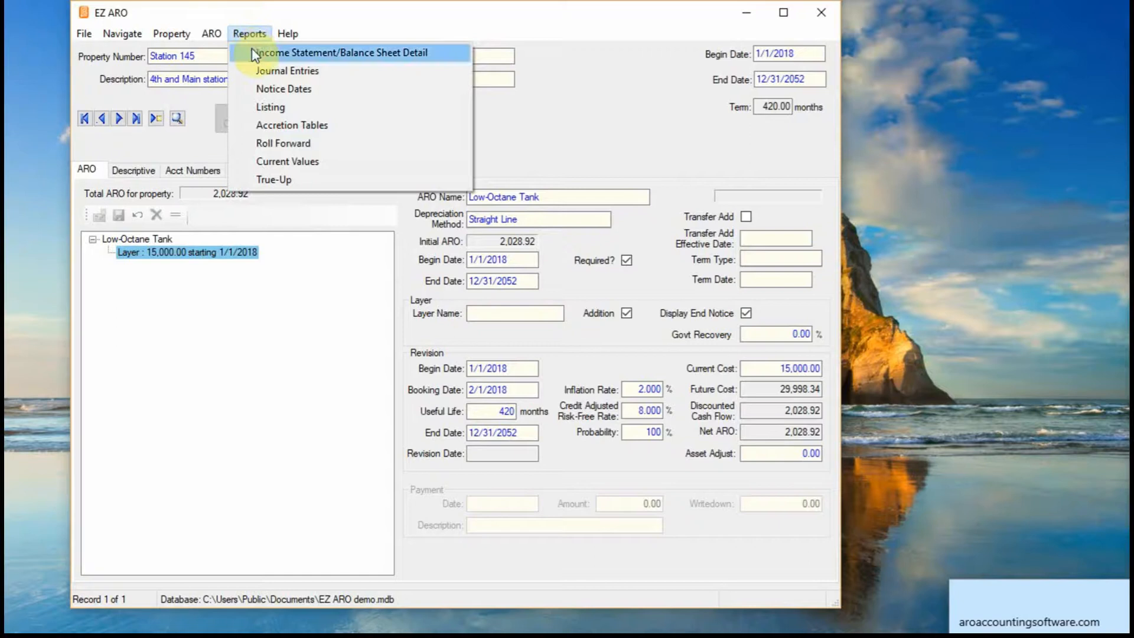
{"action": "left_click", "coordinate": [253, 50]}
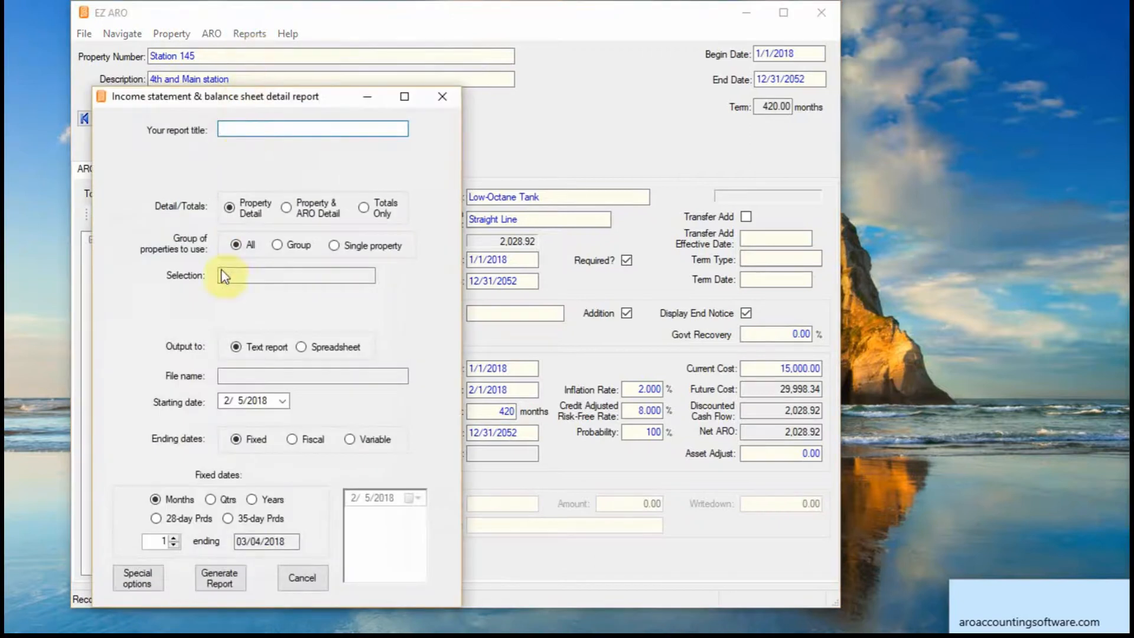
{"action": "left_click", "coordinate": [302, 348]}
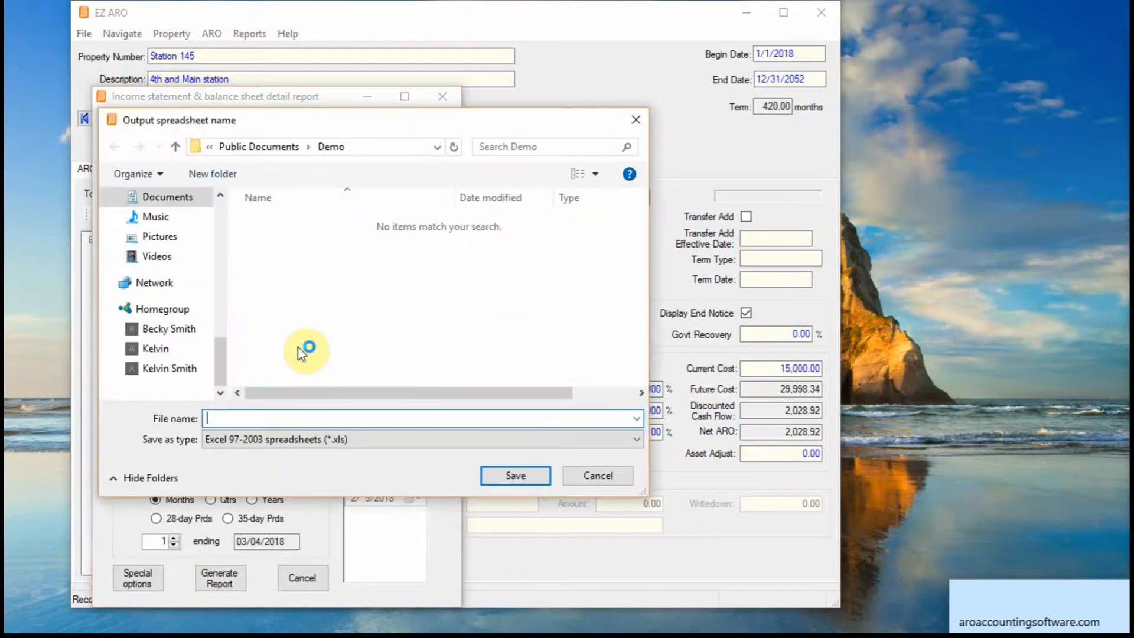
{"action": "type", "text": "Demo ISBS"}
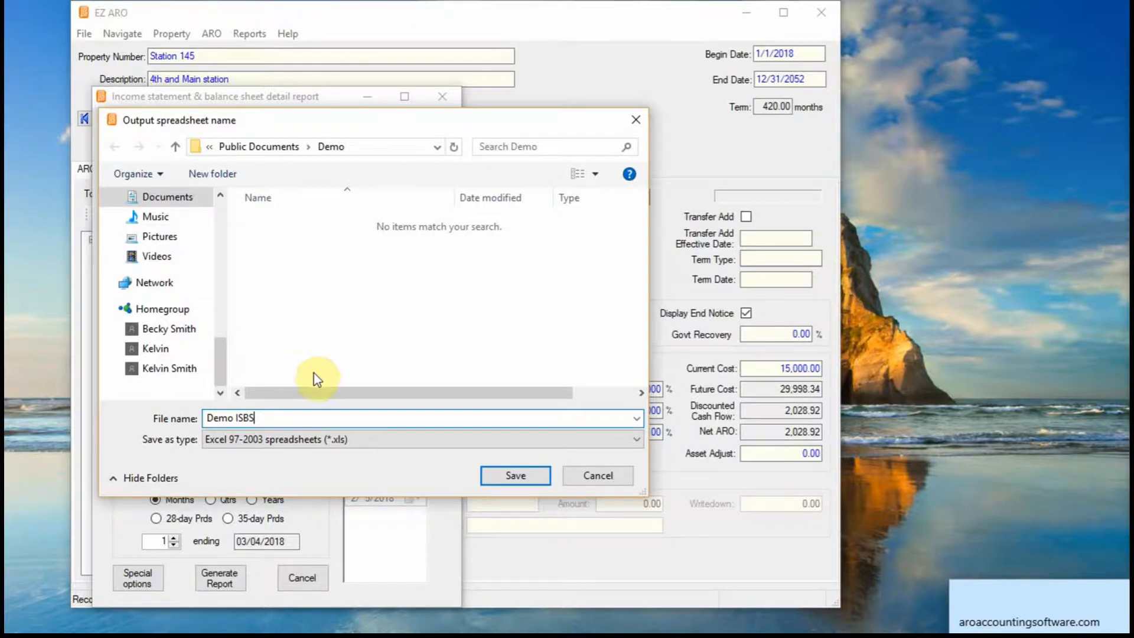
{"action": "left_click", "coordinate": [512, 476]}
Set the income statement report to start 2/1/2018 and cover two monthly periods, and generate the spreadsheet
{"action": "left_click", "coordinate": [231, 401]}
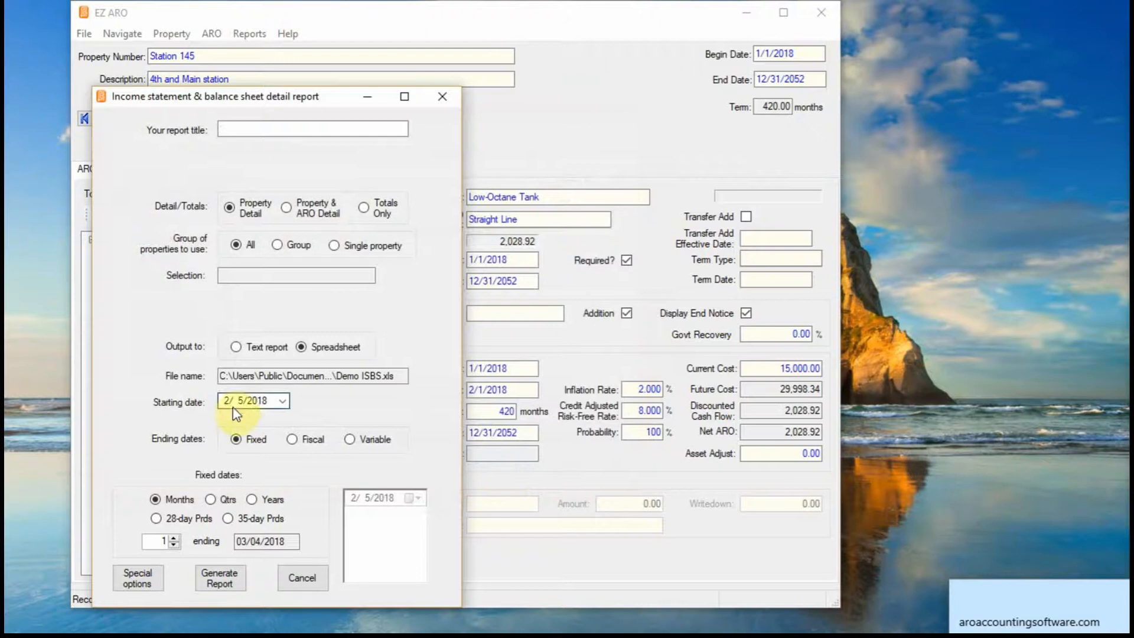
{"action": "type", "text": "1"}
{"action": "left_click", "coordinate": [173, 538]}
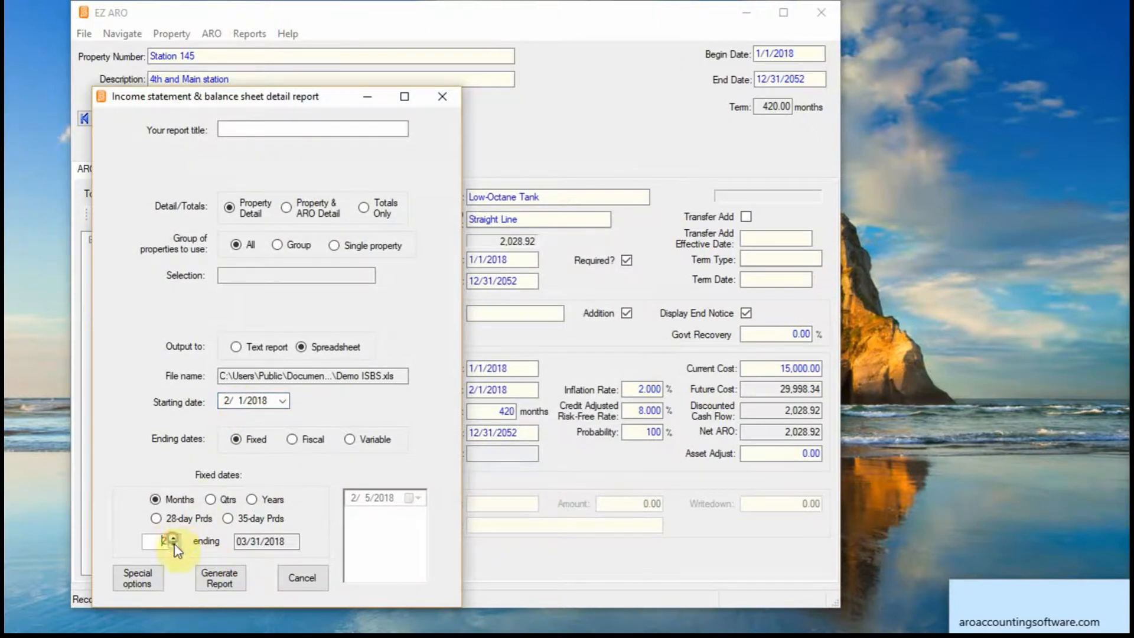
{"action": "left_click", "coordinate": [216, 582]}
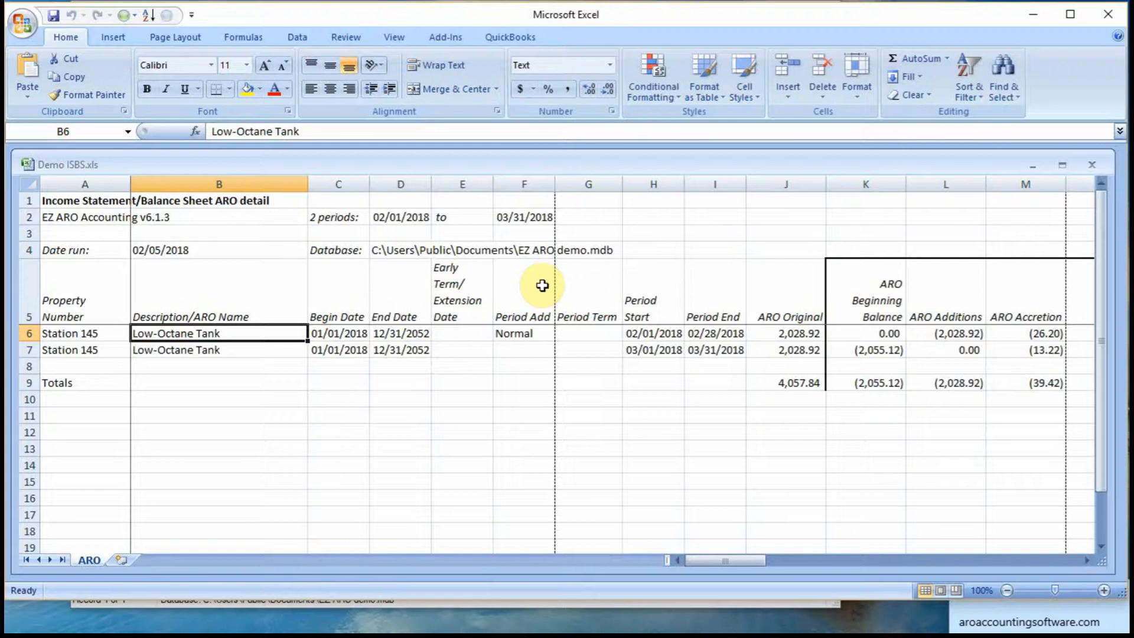
Switch back to EZ ARO and set up a Journal Entries report starting 2/1/2018 and covering two monthly periods
{"action": "left_click", "coordinate": [416, 606]}
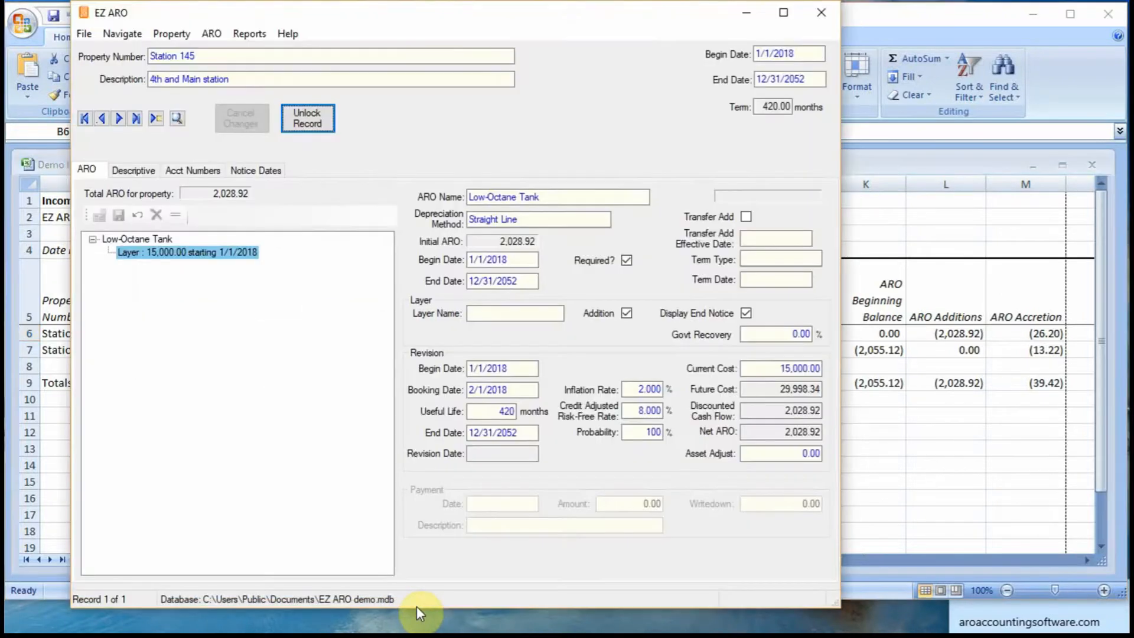
{"action": "left_click", "coordinate": [258, 36]}
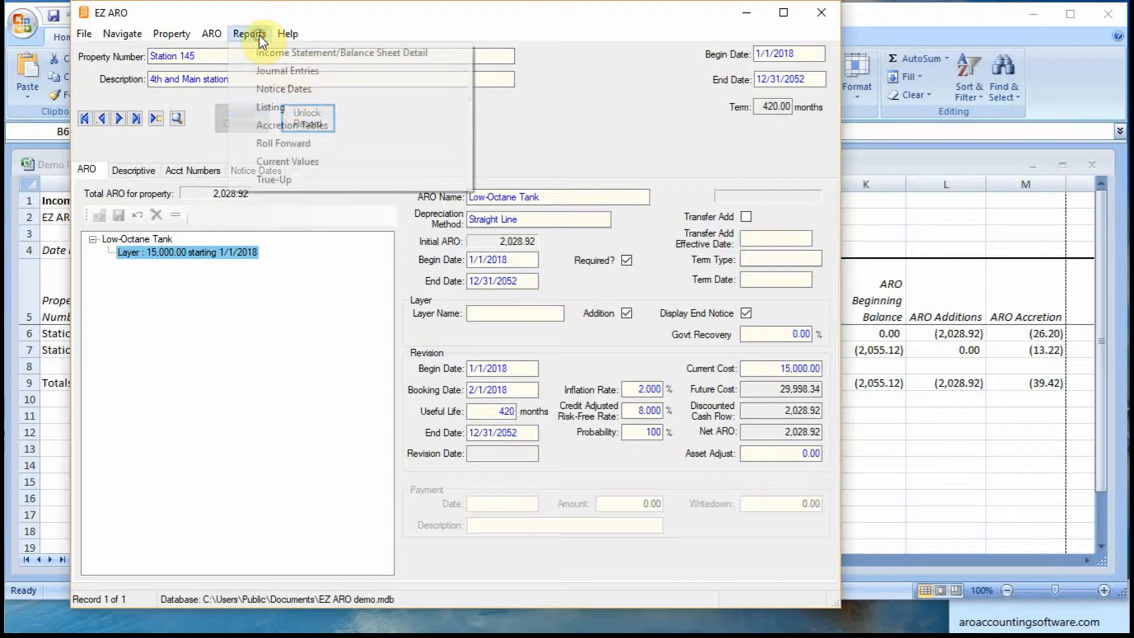
{"action": "left_click", "coordinate": [290, 70]}
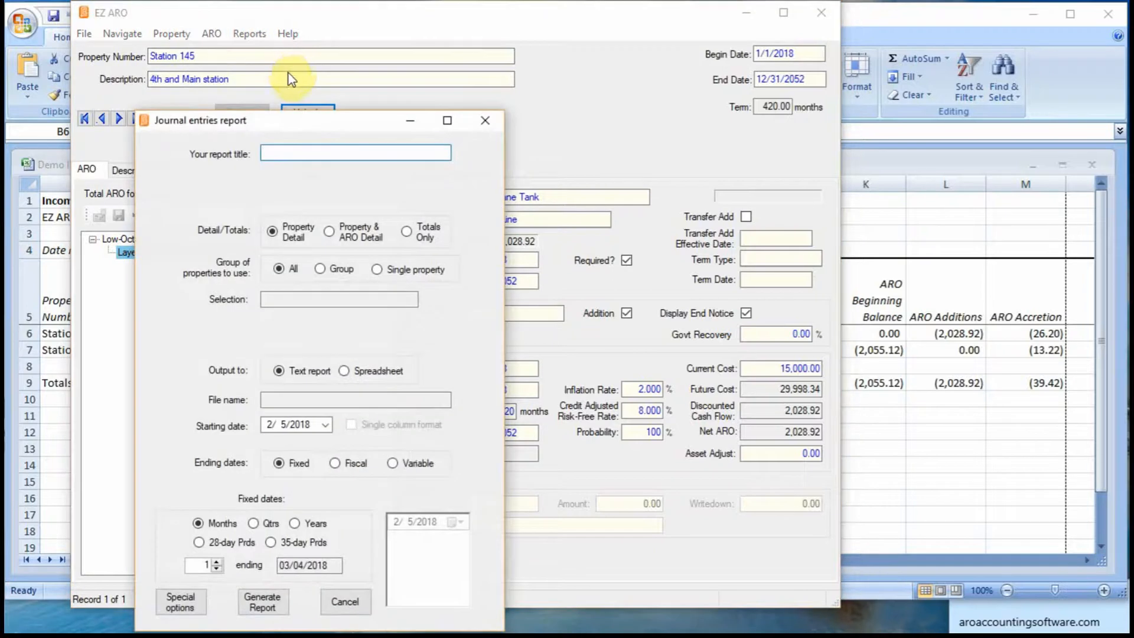
{"action": "left_click", "coordinate": [283, 424]}
{"action": "type", "text": "1"}
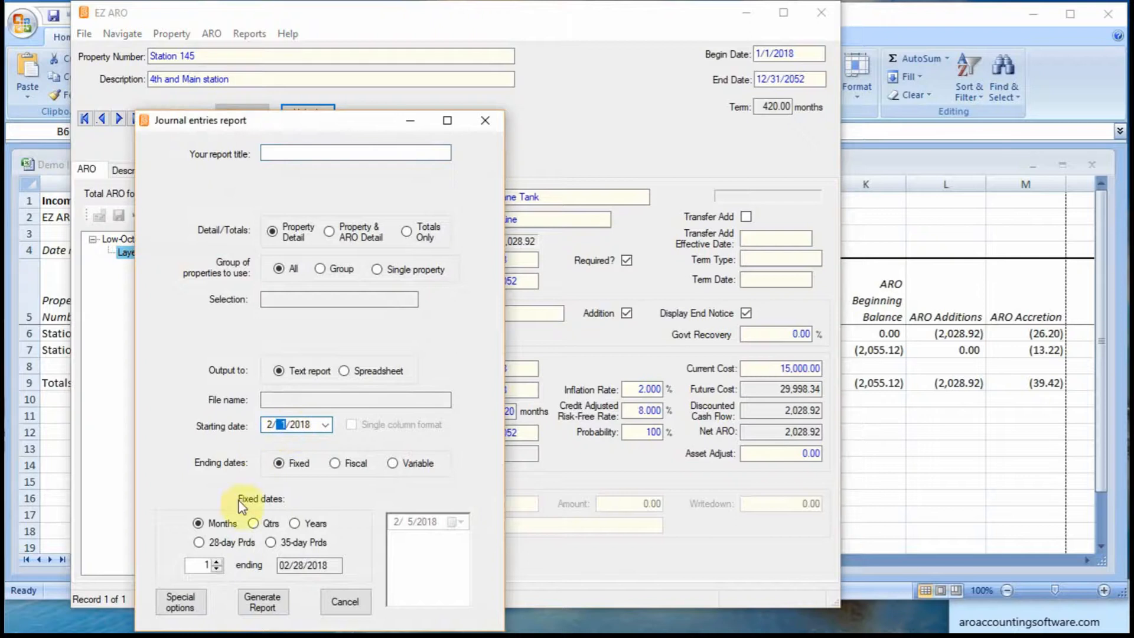
{"action": "left_click", "coordinate": [217, 561]}
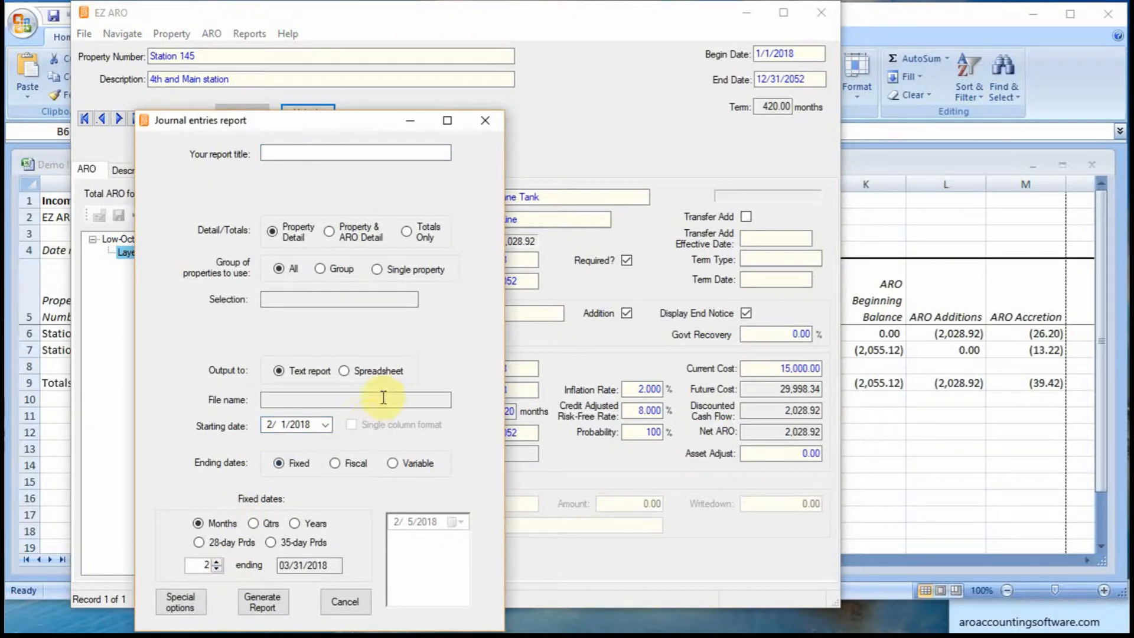
Output the journal entries report to a spreadsheet named Demo JE and generate it
{"action": "left_click", "coordinate": [344, 371]}
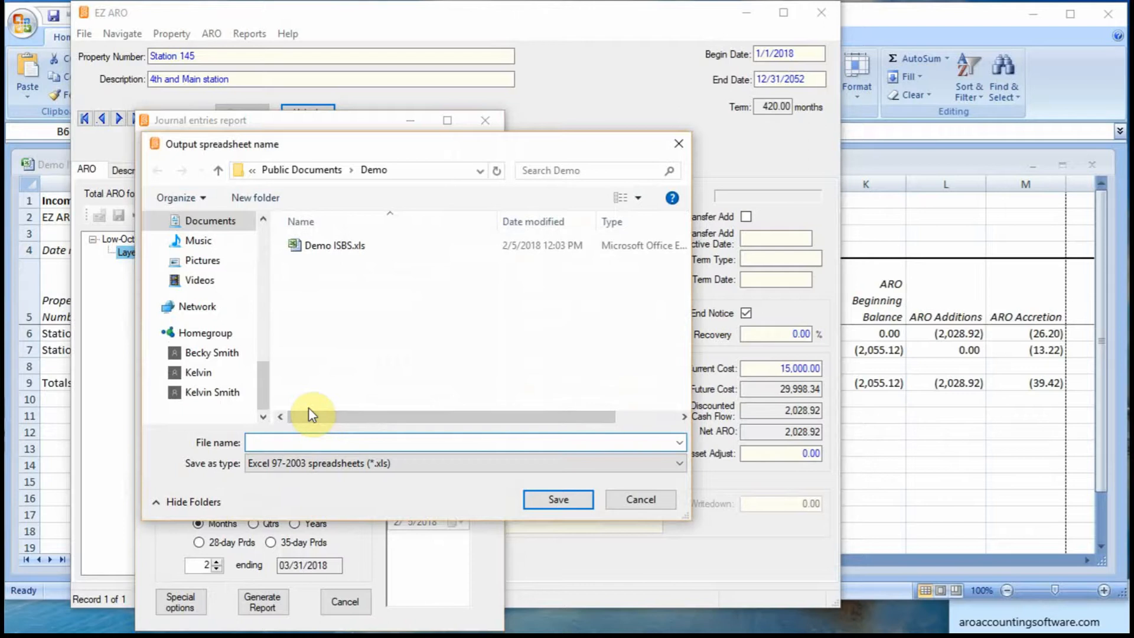
{"action": "type", "text": "Demo JE"}
{"action": "key", "text": "Return"}
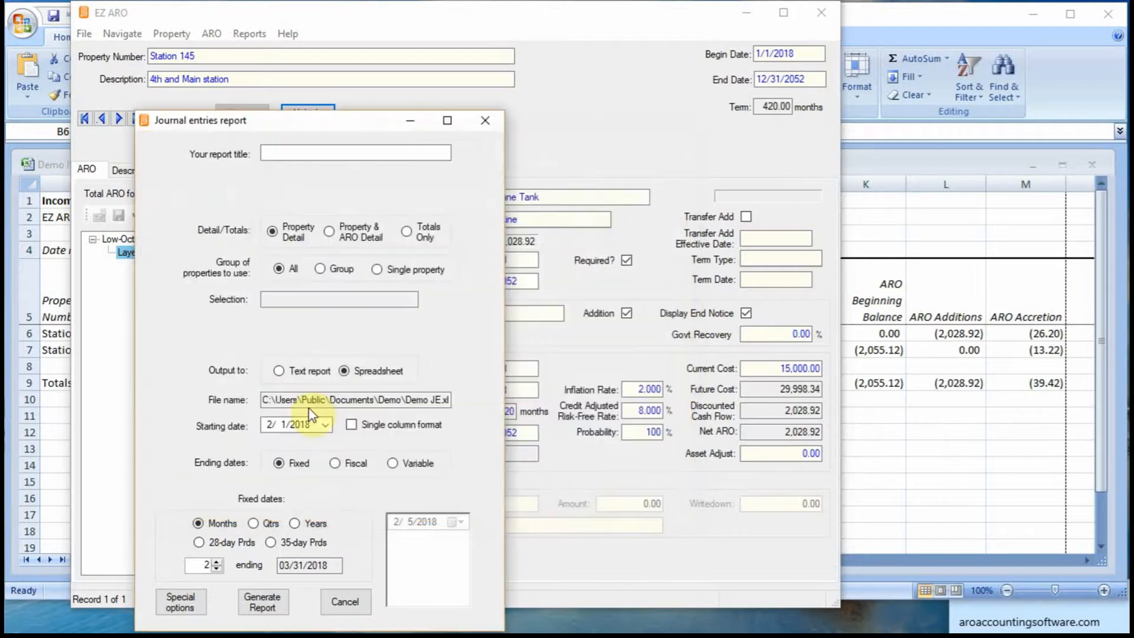
{"action": "left_click", "coordinate": [263, 603]}
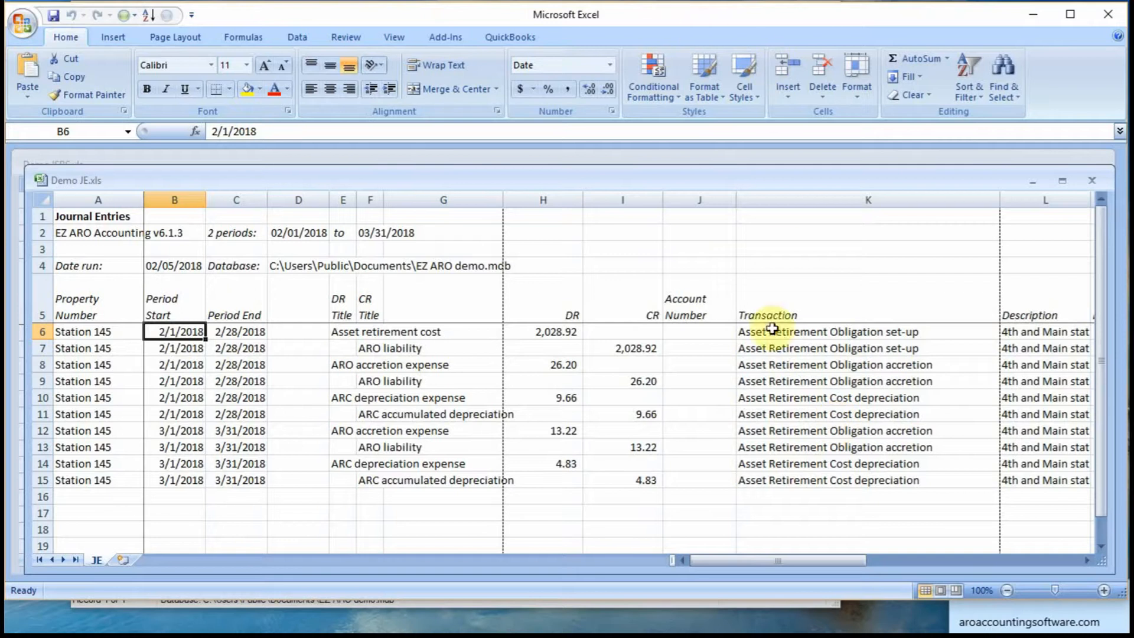
Return to EZ ARO, generate a Listing text report for all properties active as of 2/5/2018, and close it after viewing
{"action": "left_click", "coordinate": [494, 603]}
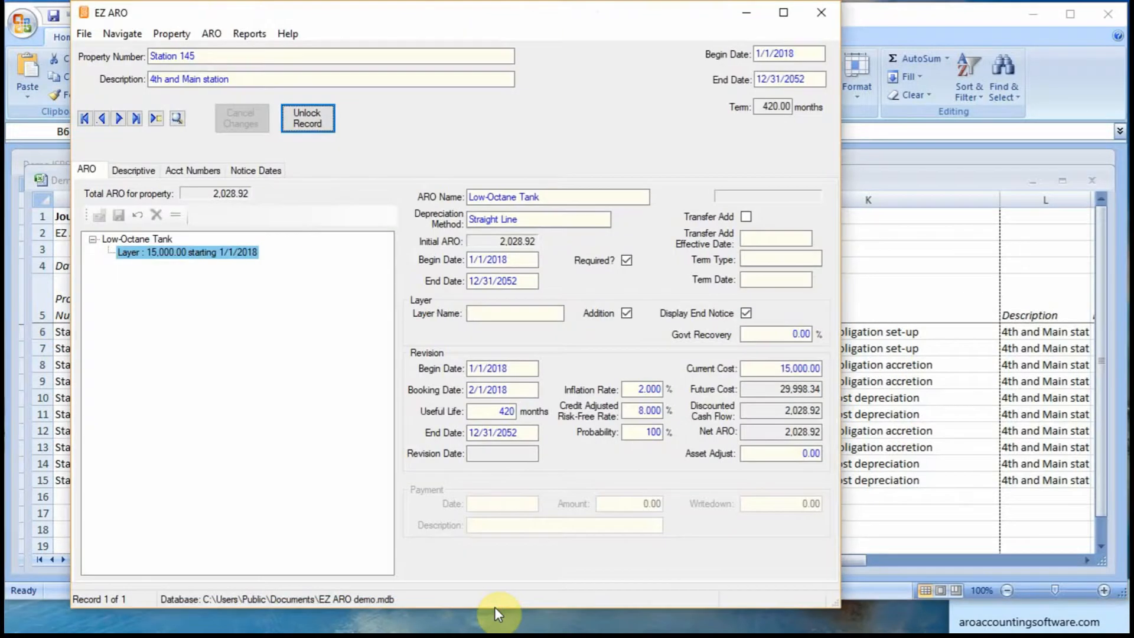
{"action": "left_click", "coordinate": [248, 34]}
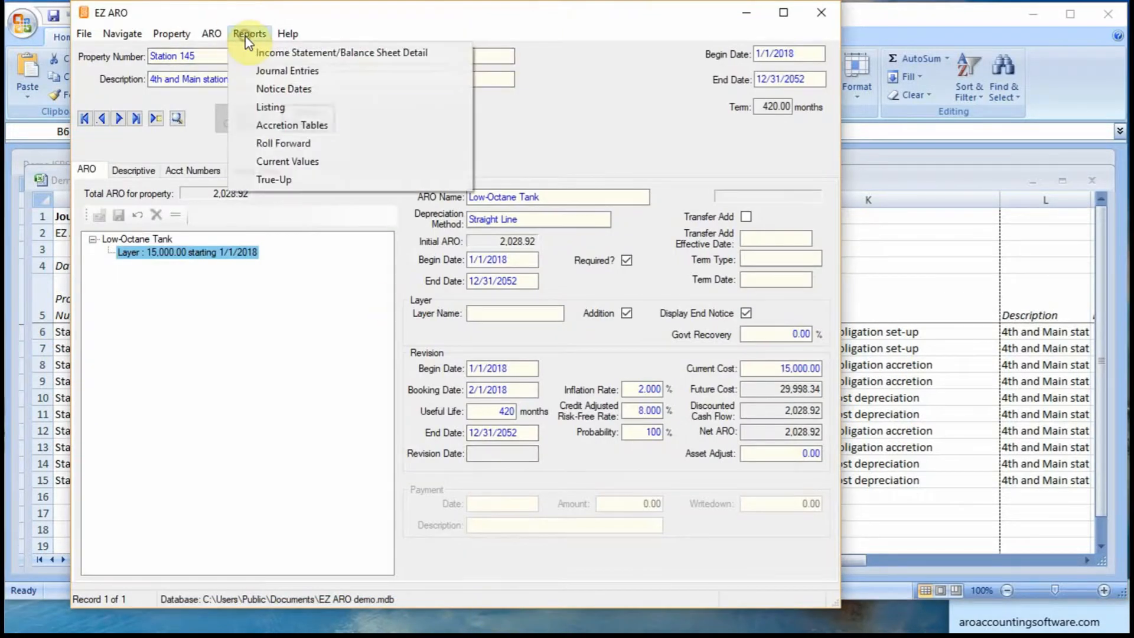
{"action": "left_click", "coordinate": [297, 108]}
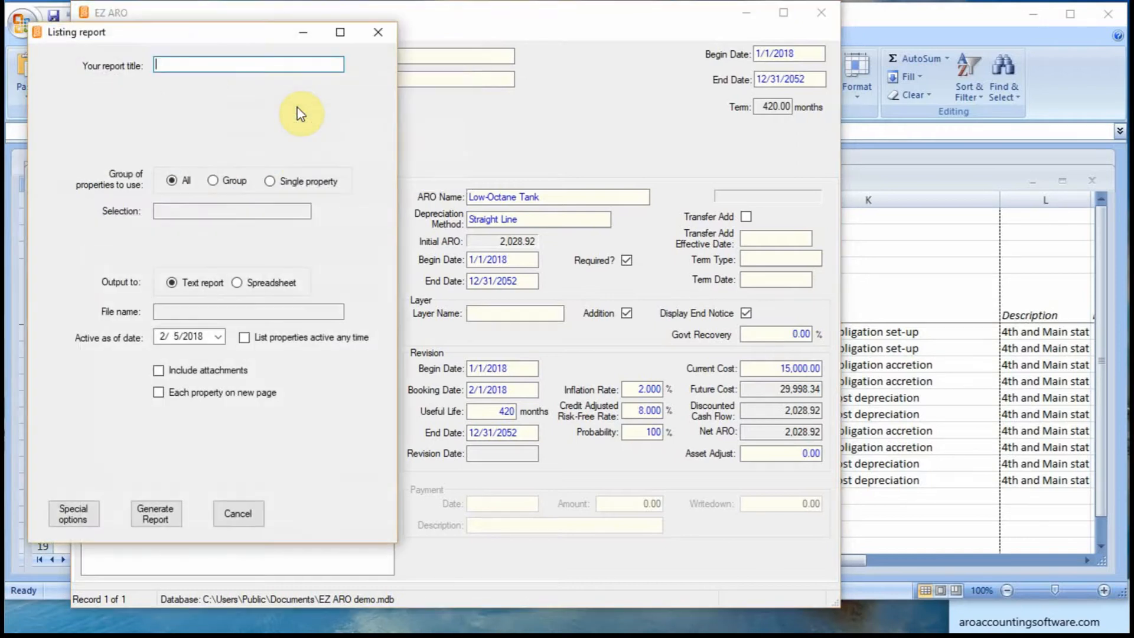
{"action": "left_click", "coordinate": [172, 509]}
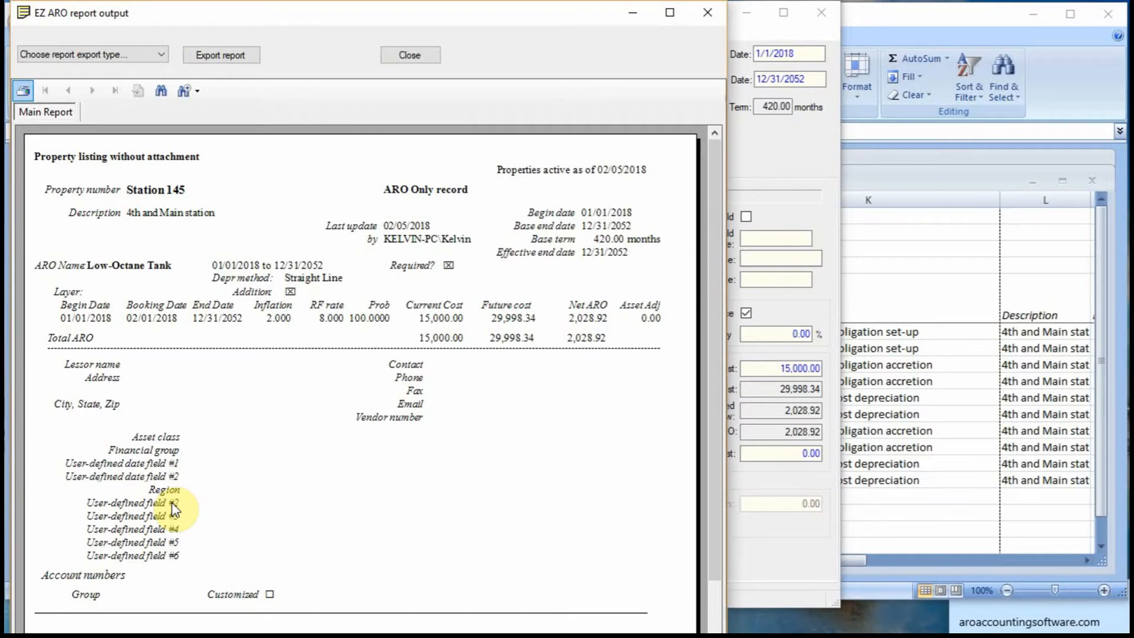
{"action": "left_click", "coordinate": [413, 54]}
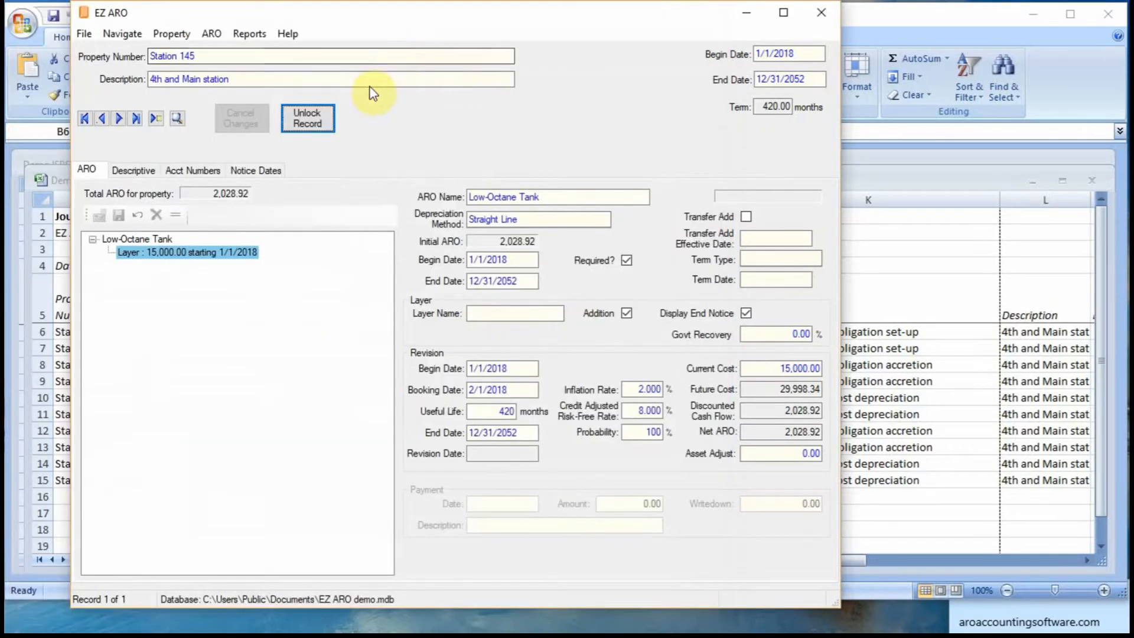
Review the Station 145 record's descriptive fields, account number settings and notice dates
{"action": "left_click", "coordinate": [143, 173]}
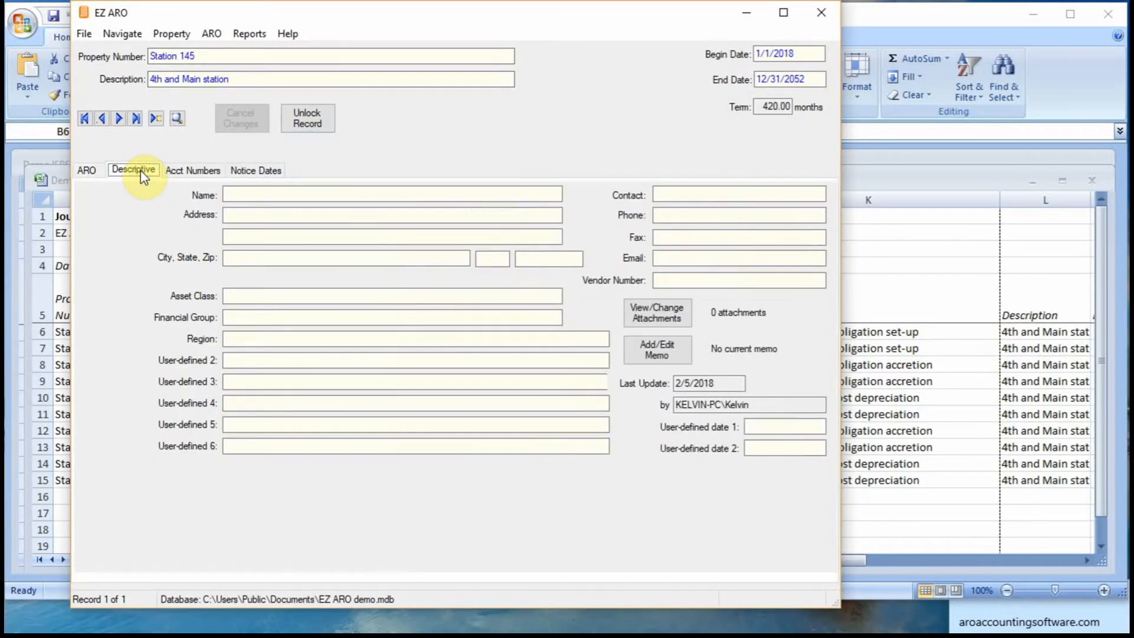
{"action": "left_click", "coordinate": [207, 175]}
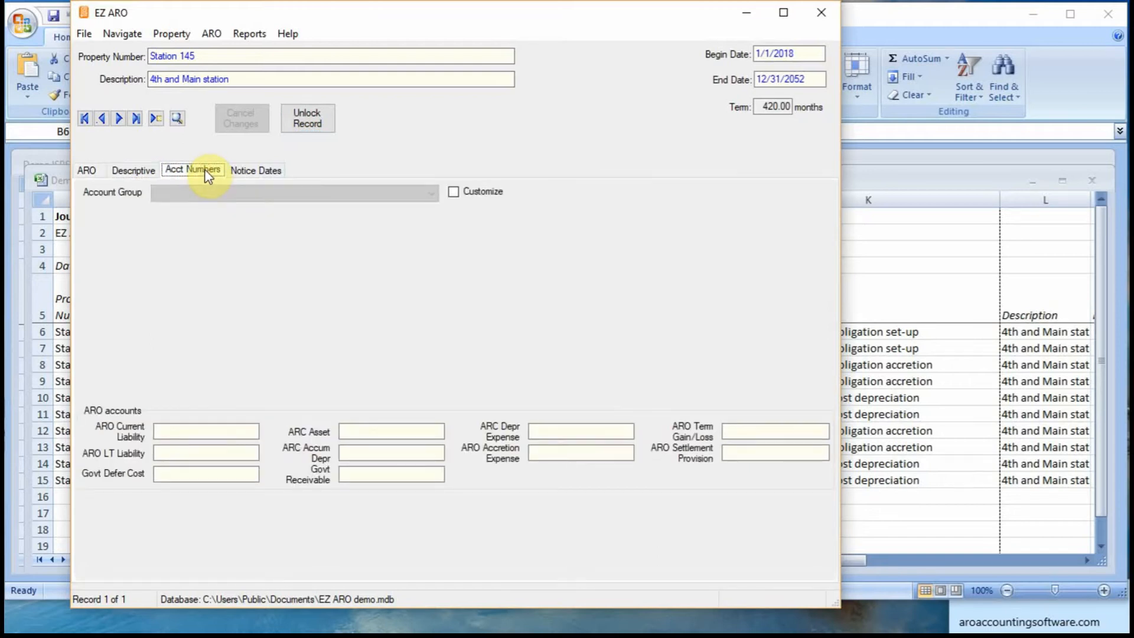
{"action": "left_click", "coordinate": [249, 174]}
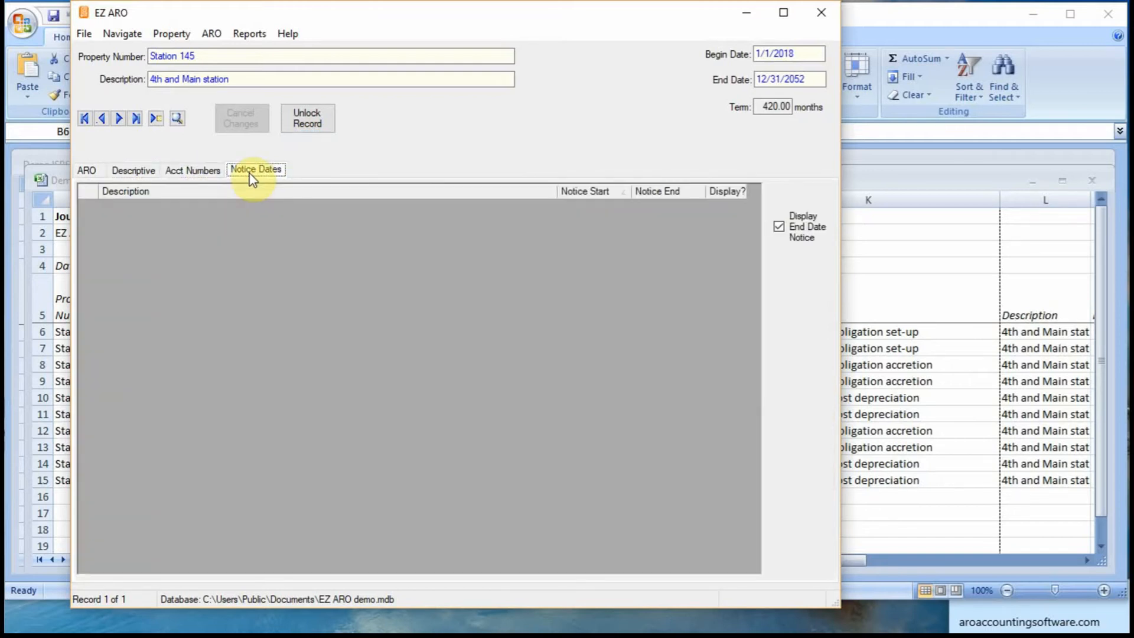